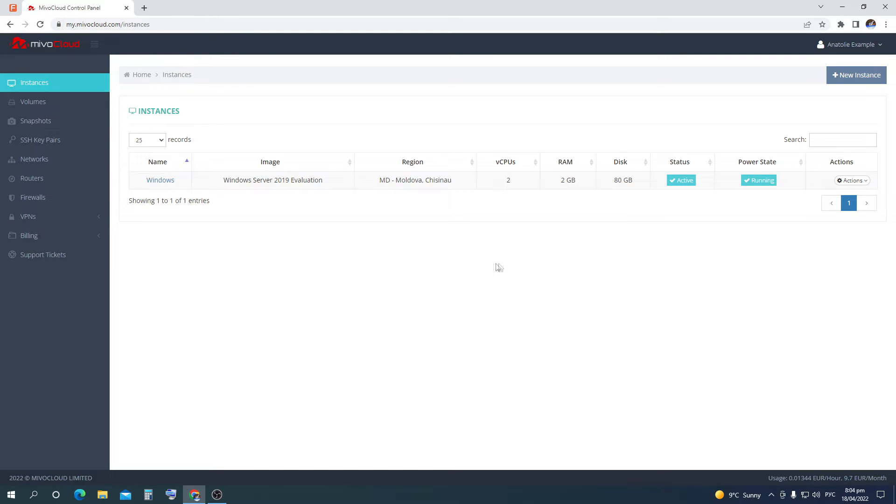
Open the Windows instance's remote console from the MivoCloud instance Actions menu
left_click(79, 108)
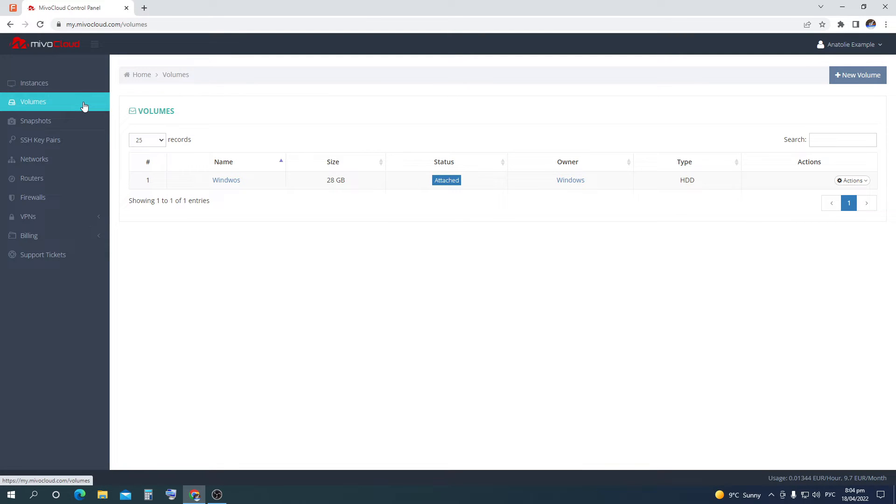
left_click(79, 89)
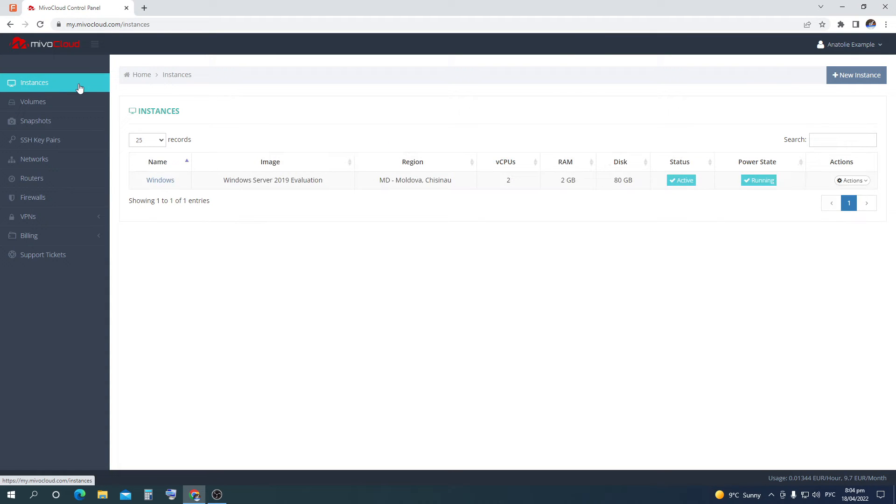
left_click(855, 181)
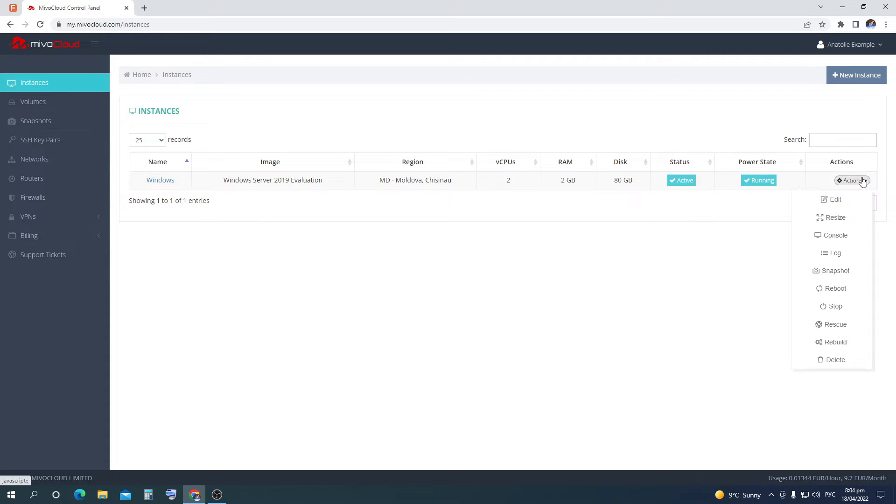
left_click(847, 235)
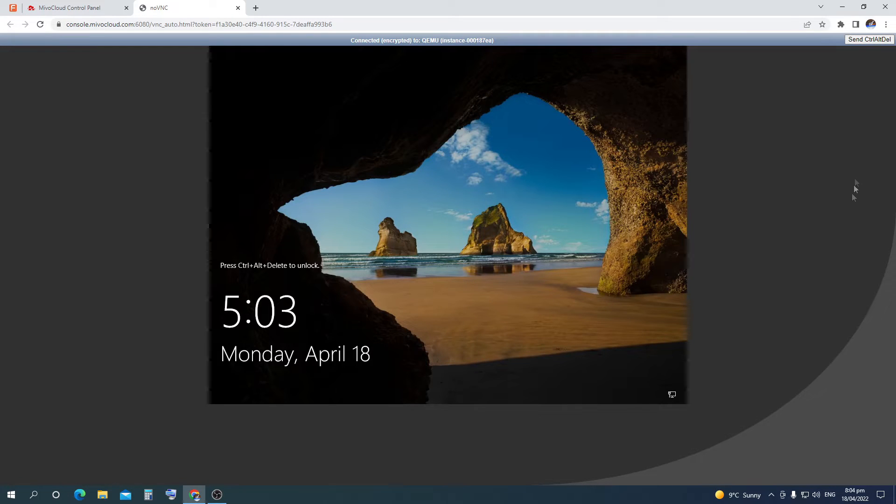
Sign in as Administrator with the account password and launch Server Manager from Start
left_click(869, 39)
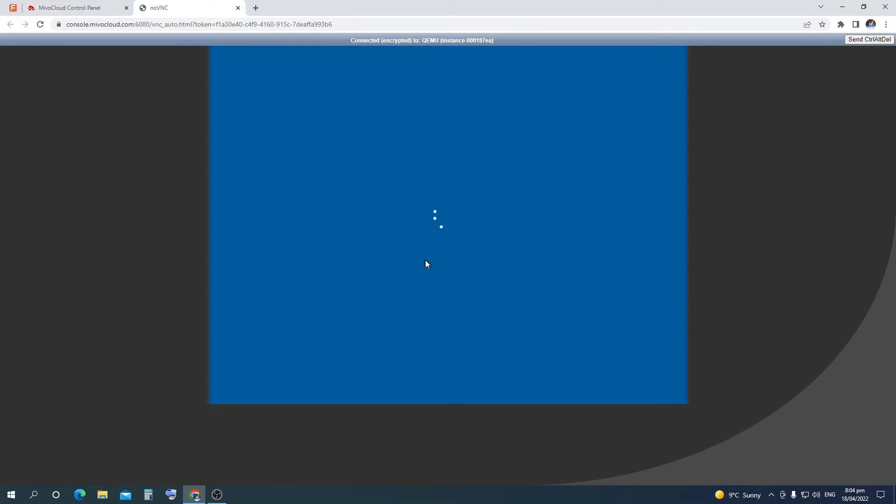
type("●●●●●")
key("Return")
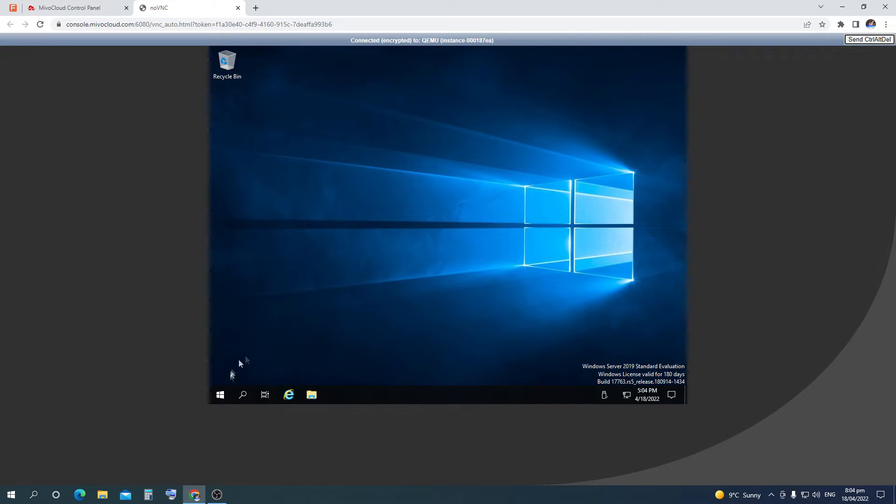
left_click(221, 395)
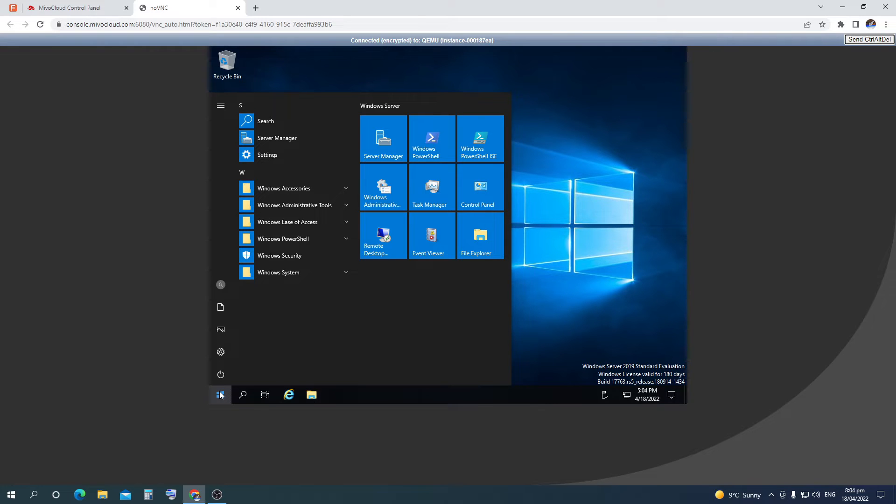
left_click(380, 154)
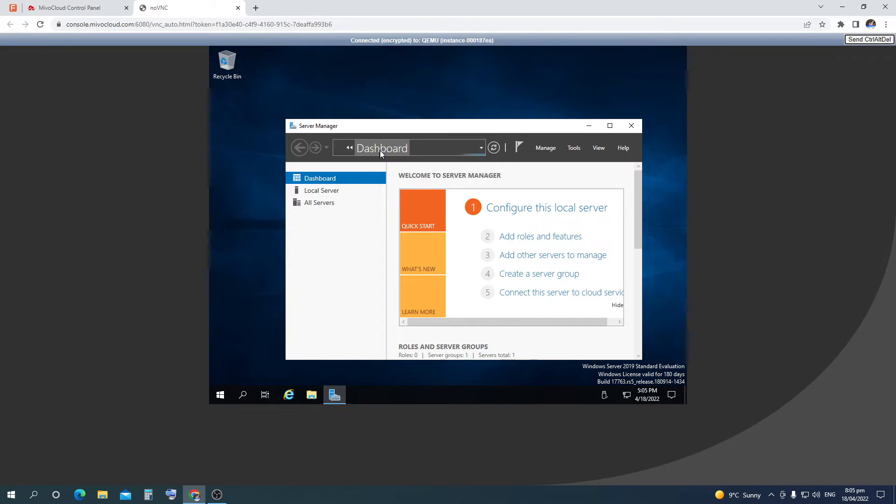
Start Add Roles and Features with role-based installation targeting the local server
left_click(532, 237)
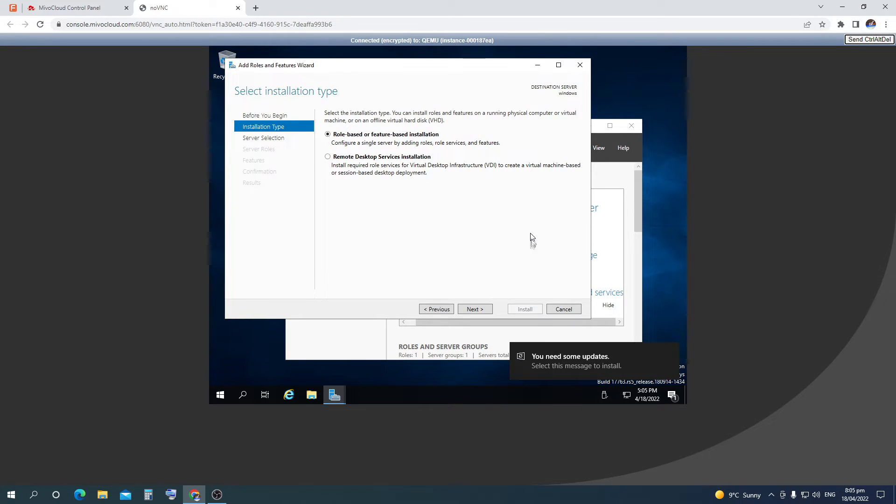
left_click(490, 309)
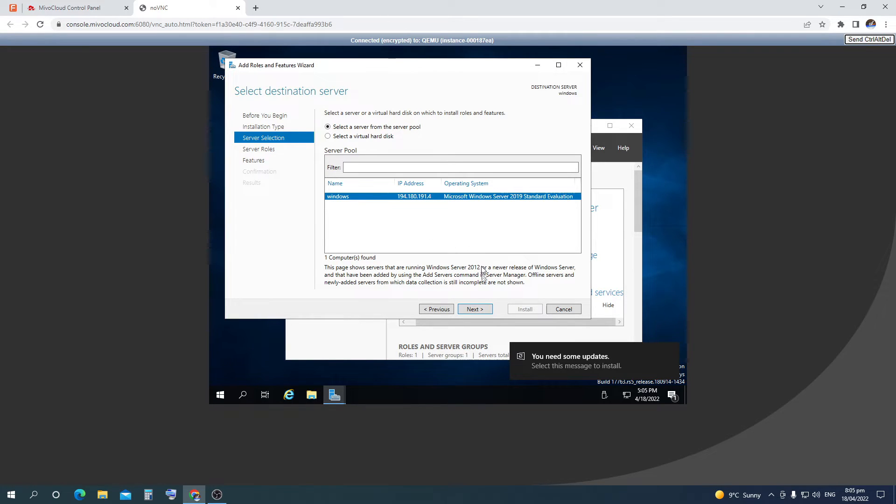
left_click(474, 309)
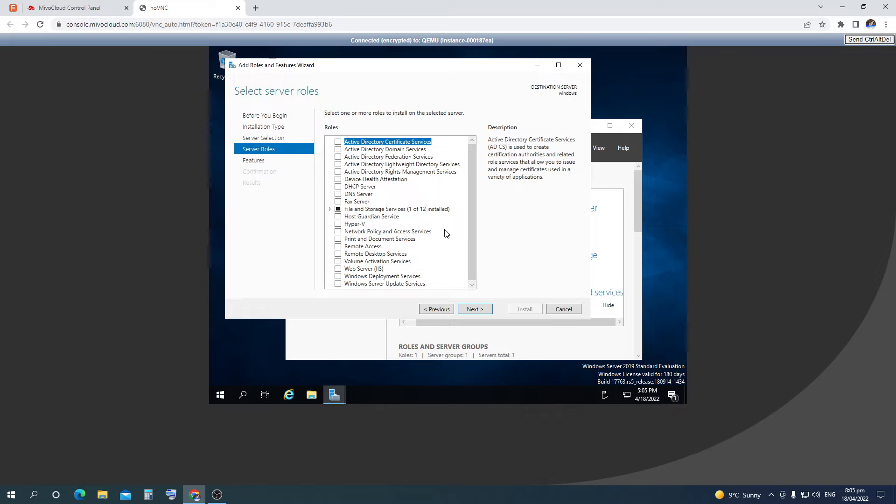
Leave Remote Access and all other roles unselected and continue to Features
scroll(446, 234, "down", 1)
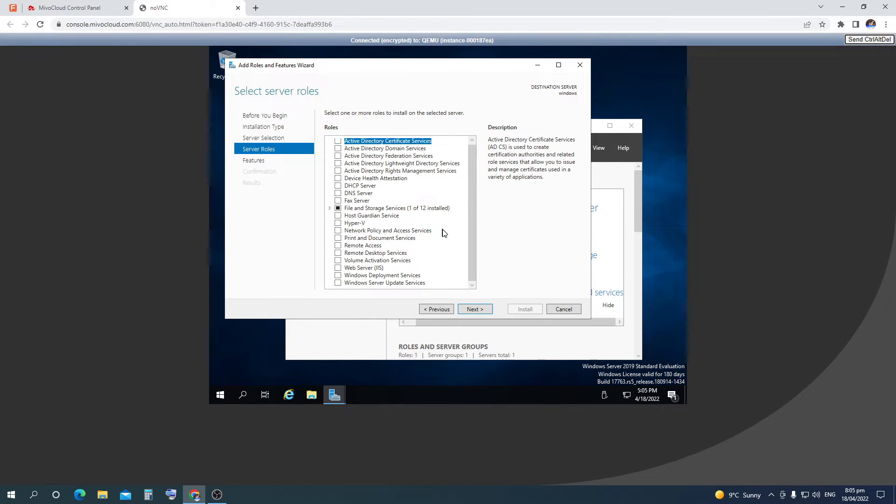
left_click(339, 246)
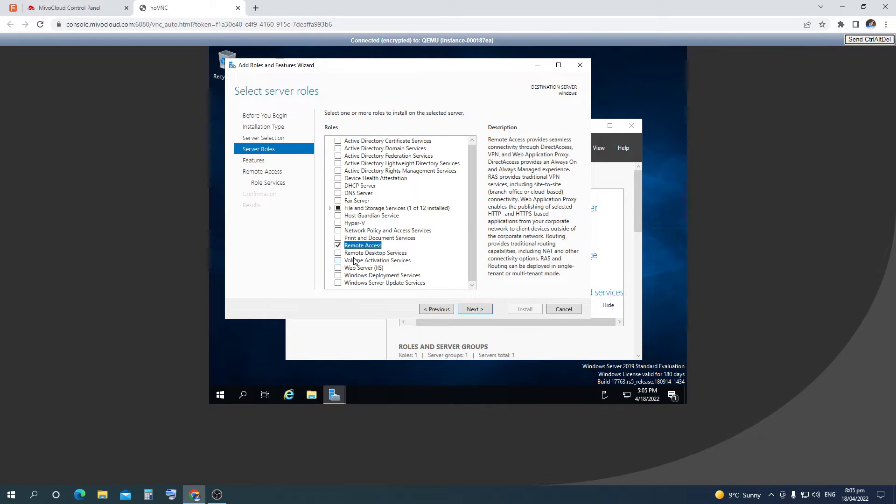
left_click(338, 246)
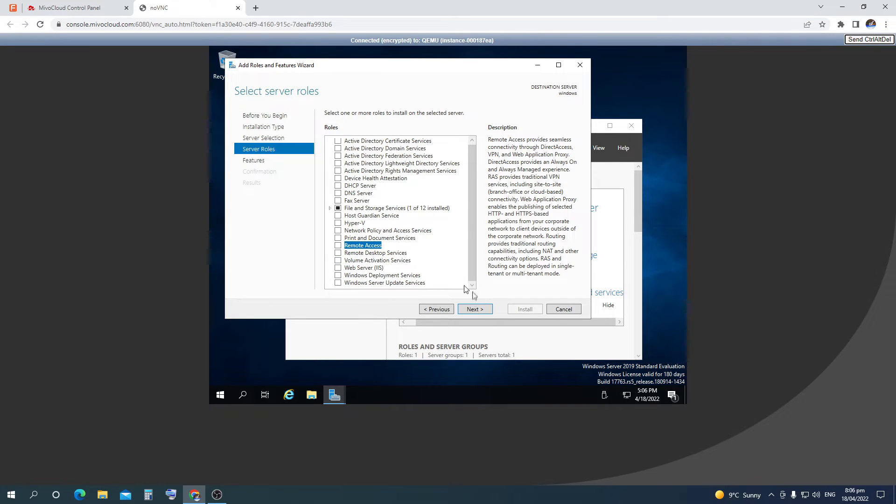
left_click(474, 311)
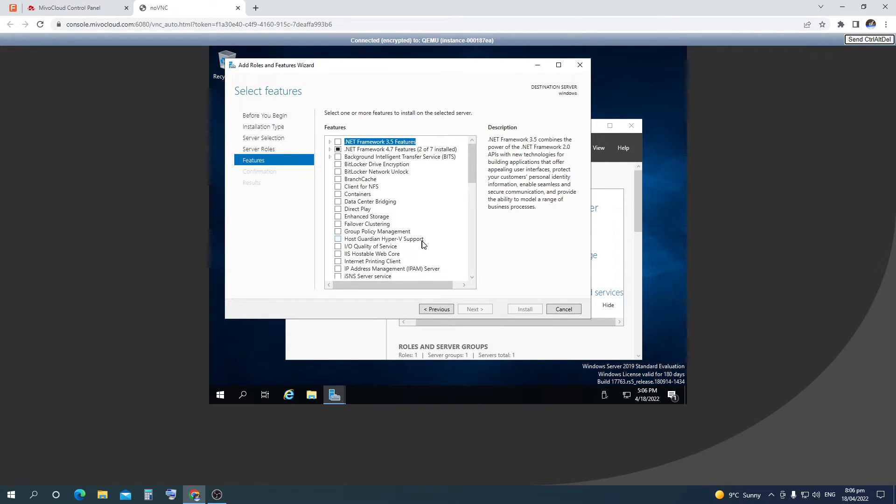
Tick the Windows Server Backup feature and go to the confirmation page
scroll(424, 244, "down", 3)
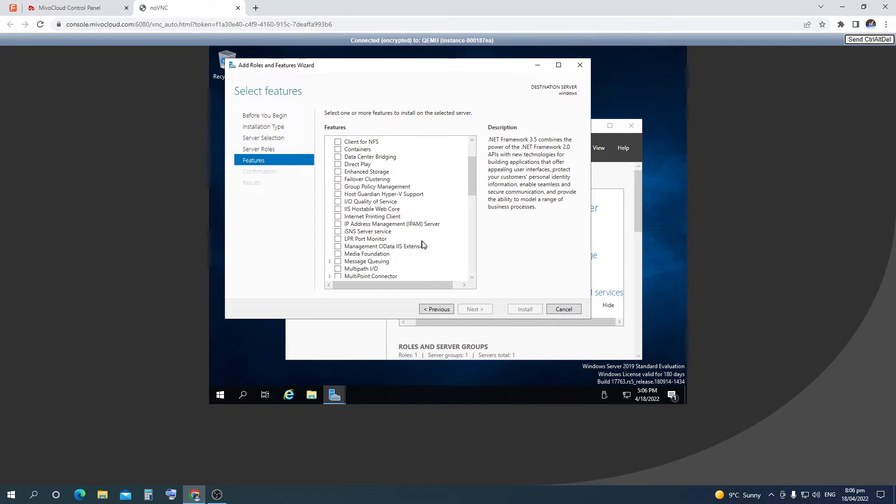
scroll(424, 244, "down", 3)
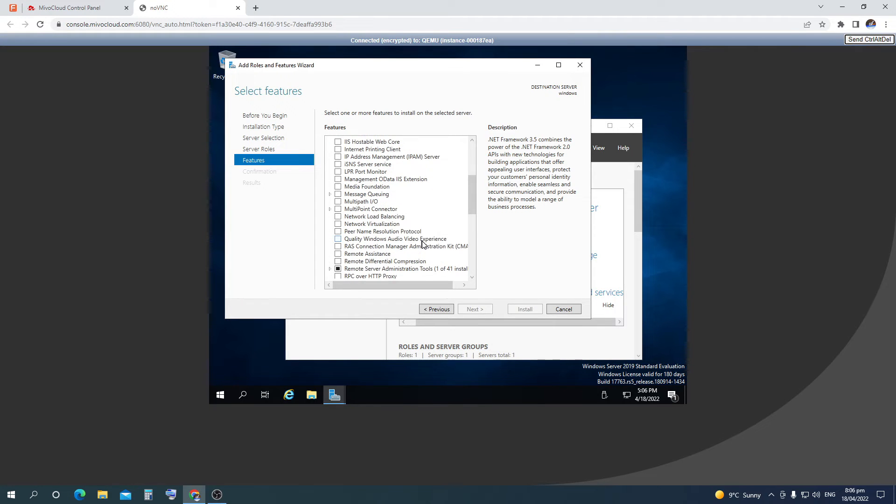
scroll(424, 244, "down", 4)
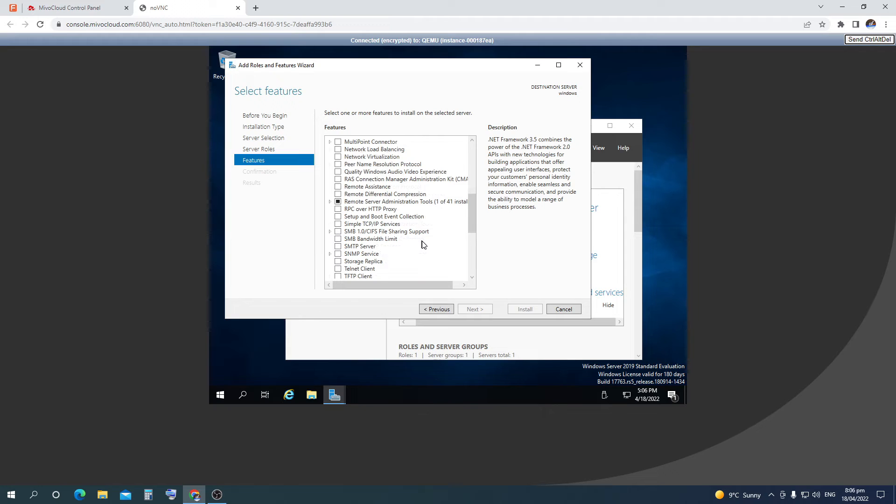
scroll(424, 244, "down", 1)
scroll(424, 245, "down", 2)
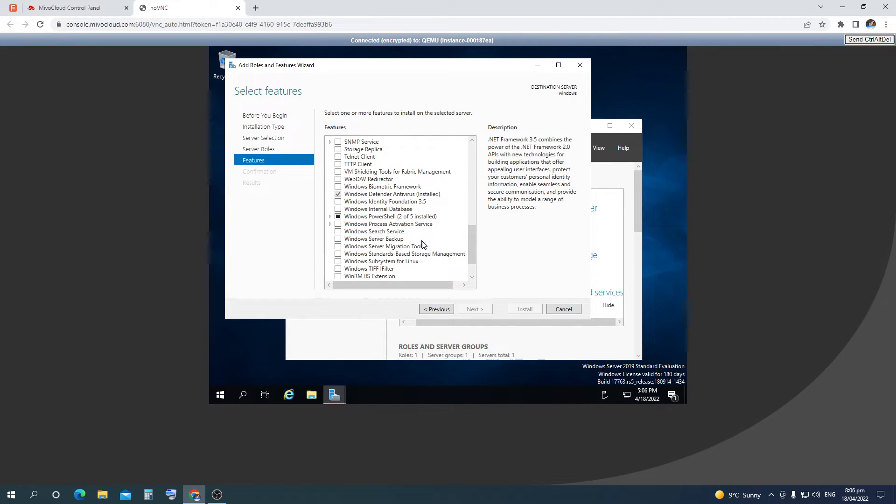
scroll(424, 244, "down", 2)
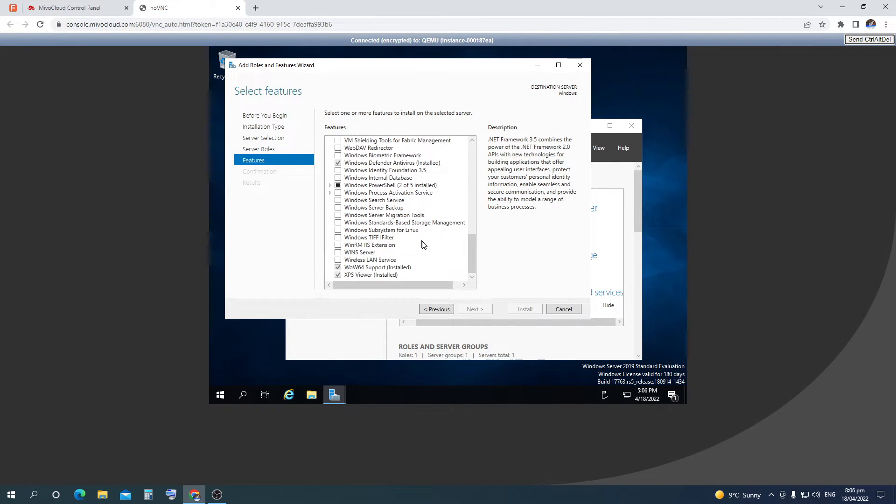
left_click(338, 209)
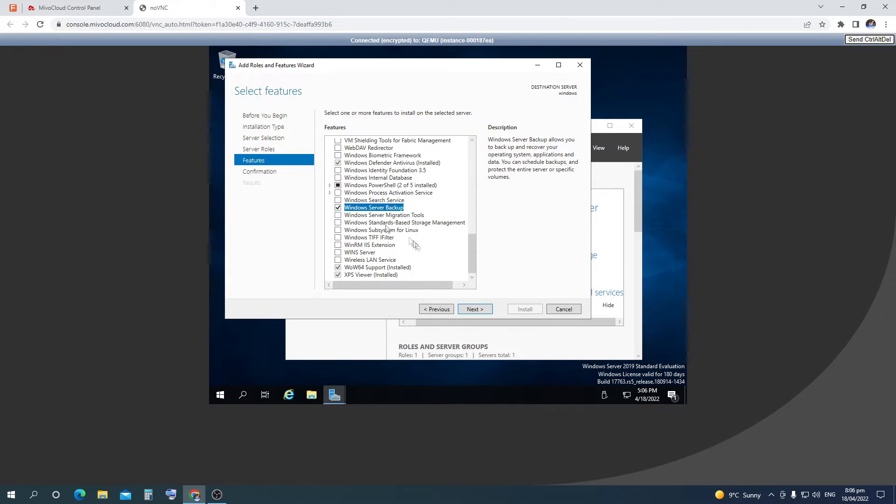
left_click(478, 310)
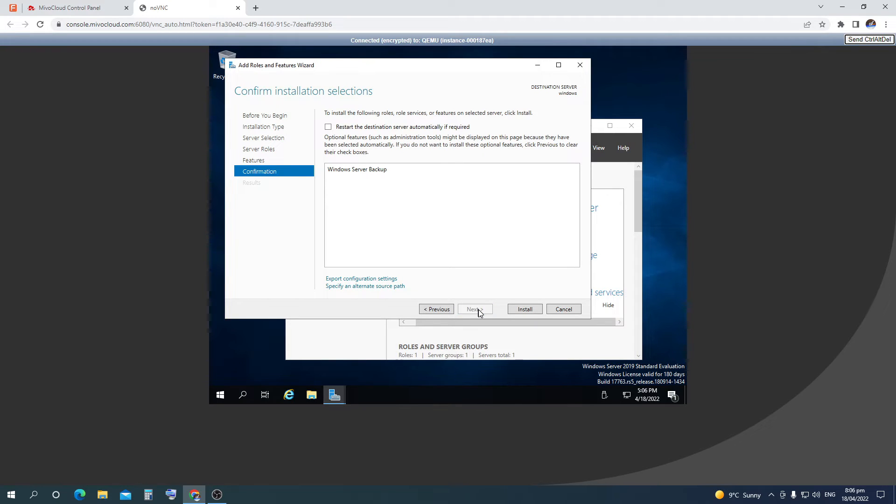
Install Windows Server Backup and close the wizard after it succeeds
left_click(527, 309)
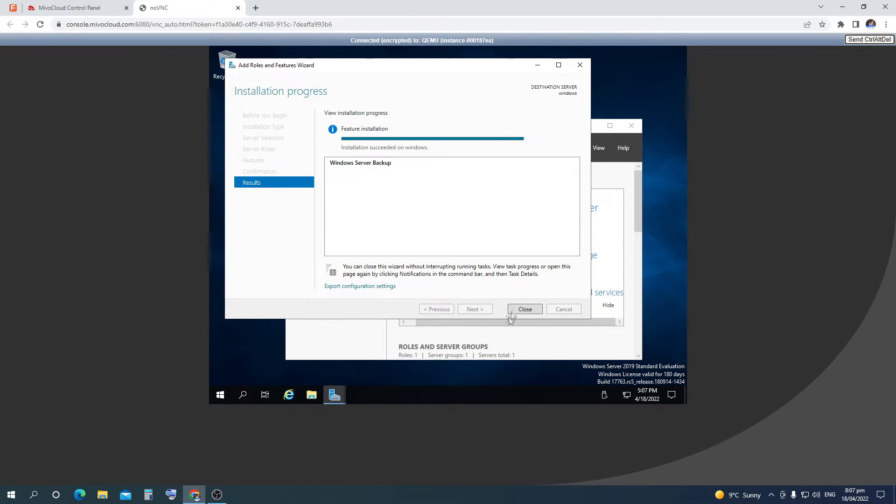
left_click(523, 309)
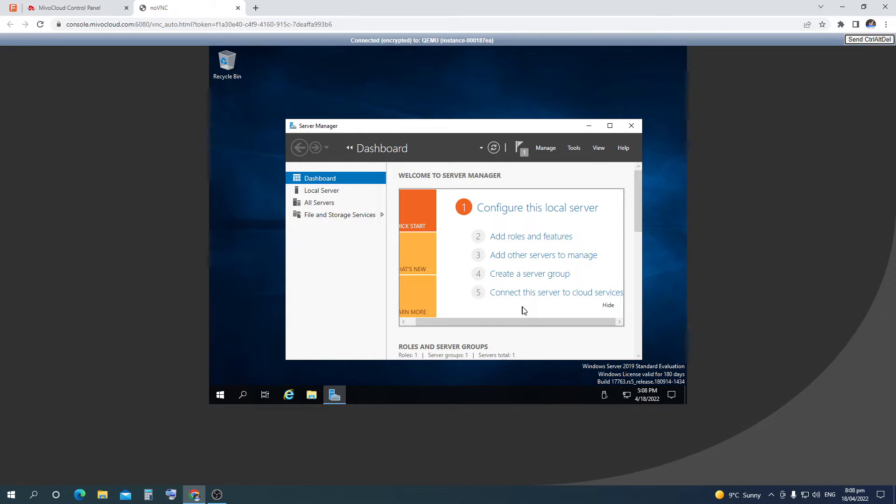
Launch Windows Server Backup from Server Manager's Tools menu
left_click(579, 148)
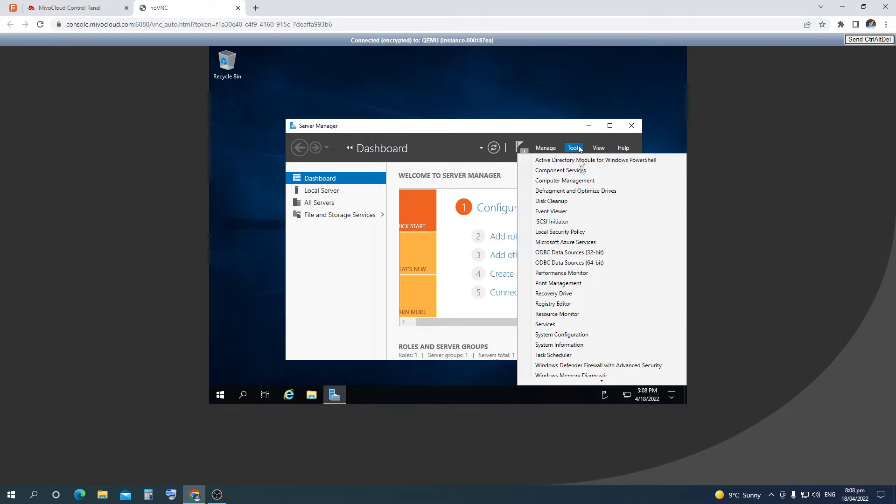
scroll(602, 293, "down", 3)
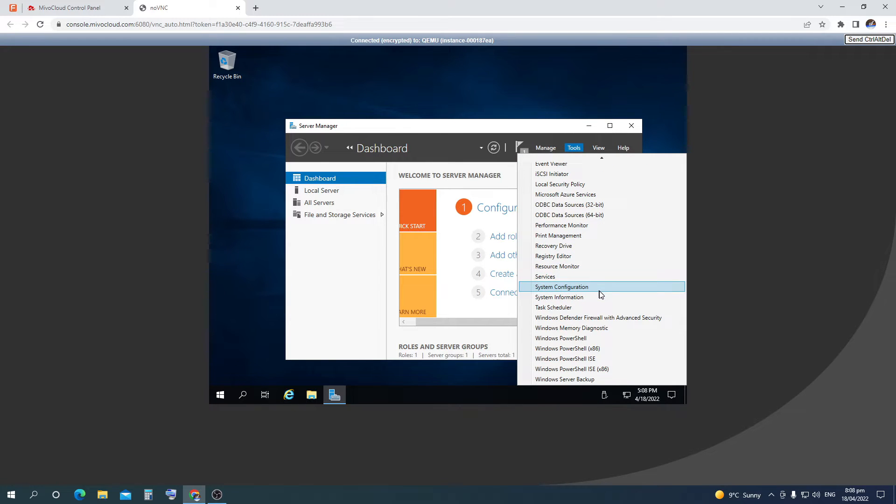
left_click(592, 380)
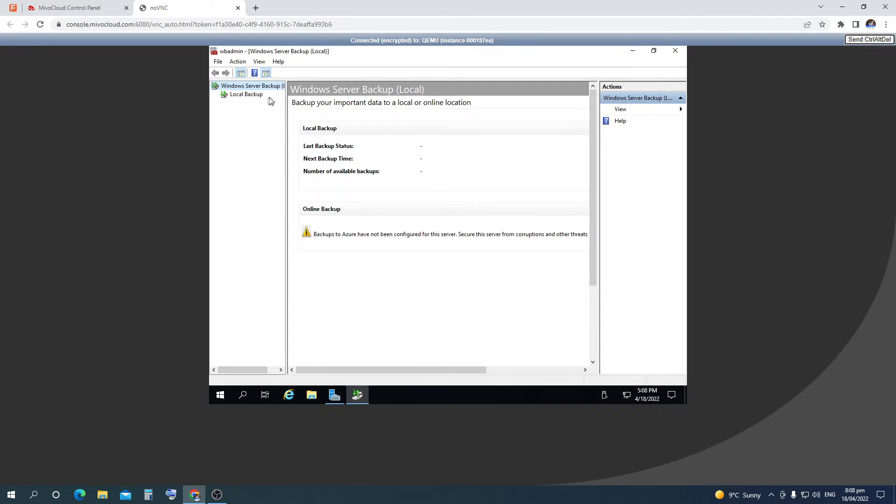
Start the Backup Schedule Wizard from the Local Backup page
left_click(256, 96)
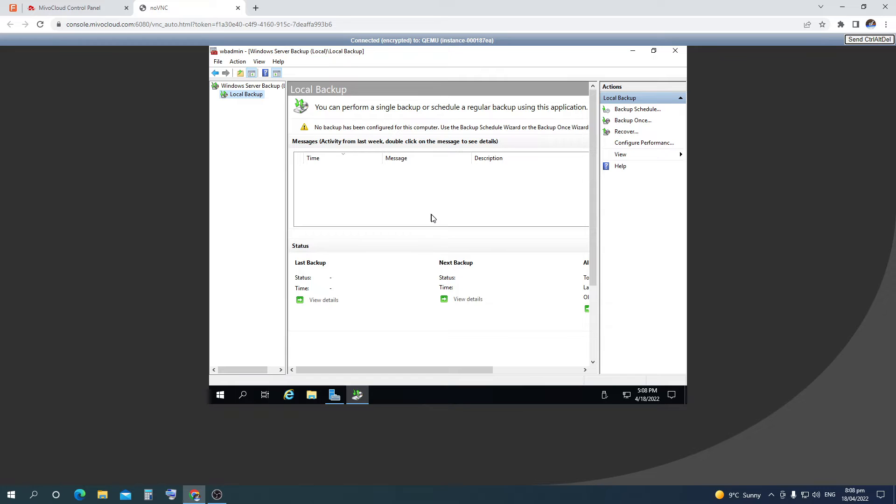
left_click(662, 111)
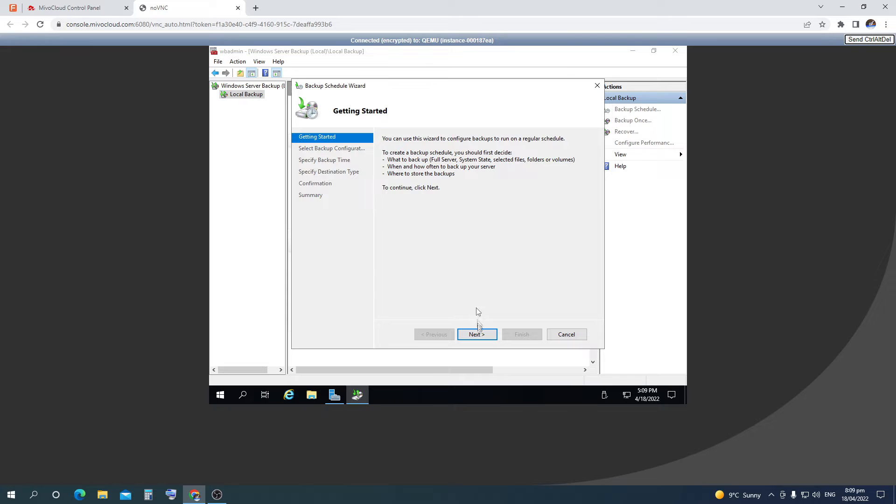
Choose Full server (recommended) as the backup configuration and continue to backup time
left_click(495, 338)
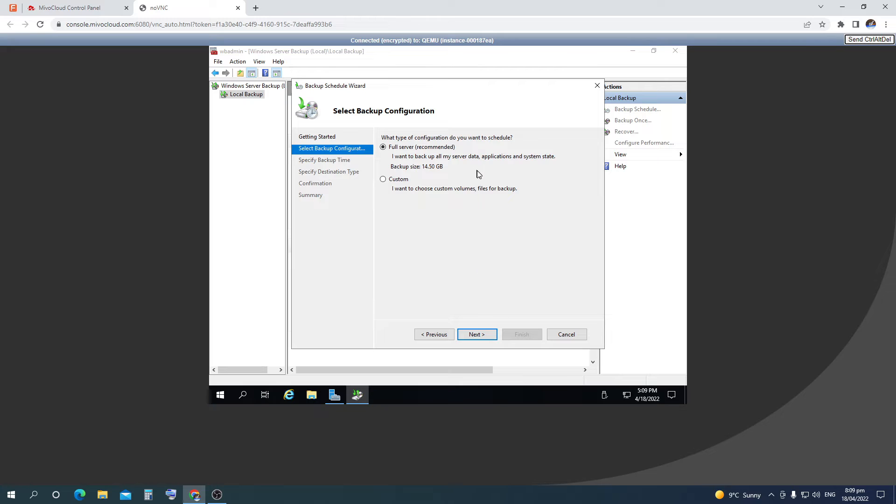
left_click(385, 180)
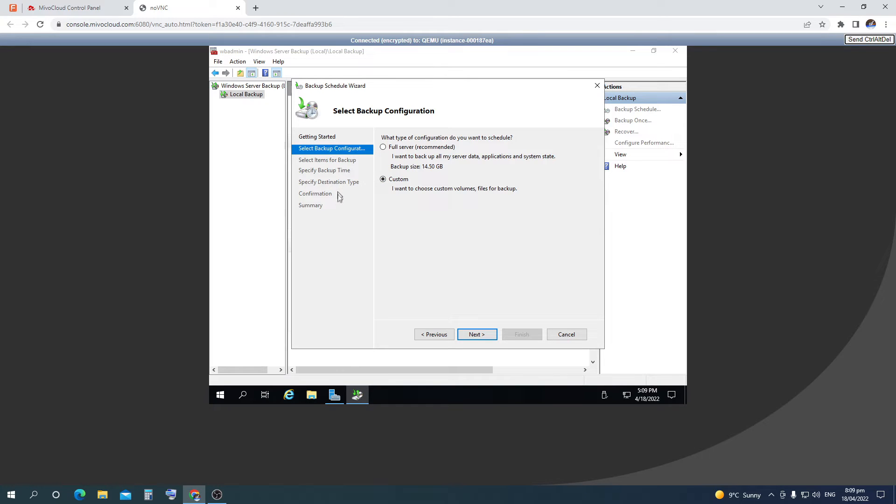
left_click(385, 153)
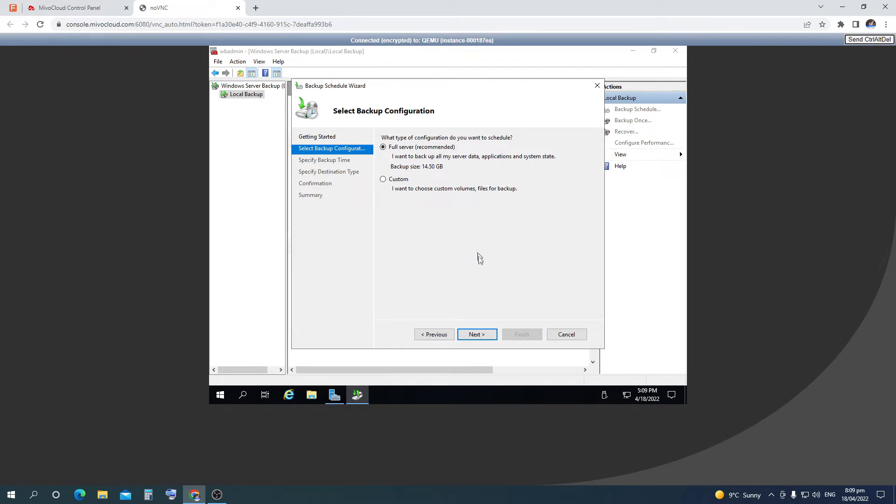
left_click(476, 335)
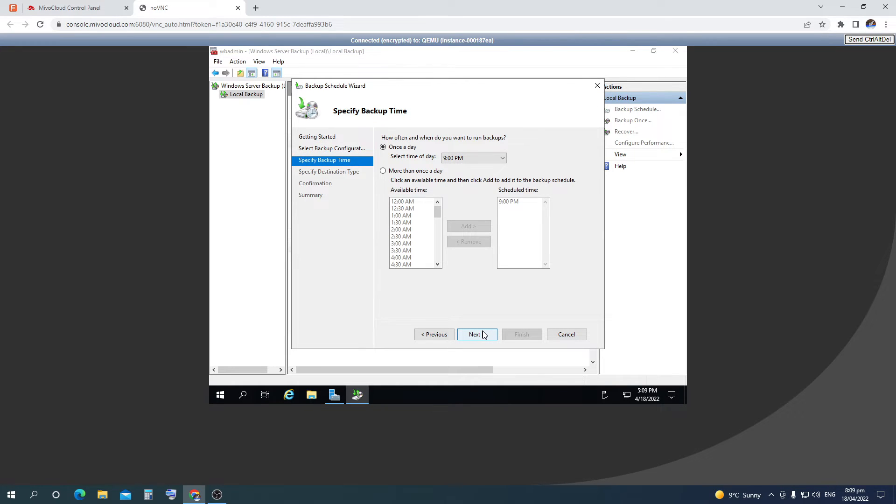
Schedule backups more than once a day, at 9:00 PM and 12:00 AM
left_click(494, 160)
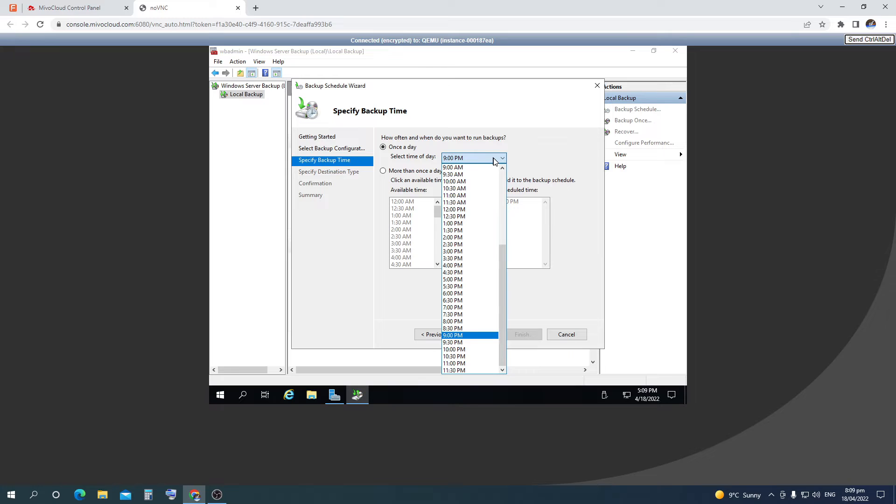
left_click(494, 160)
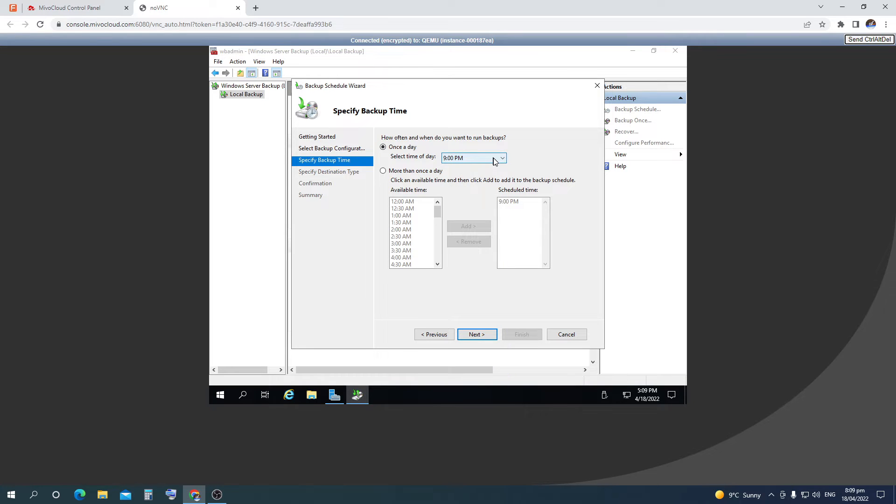
left_click(385, 172)
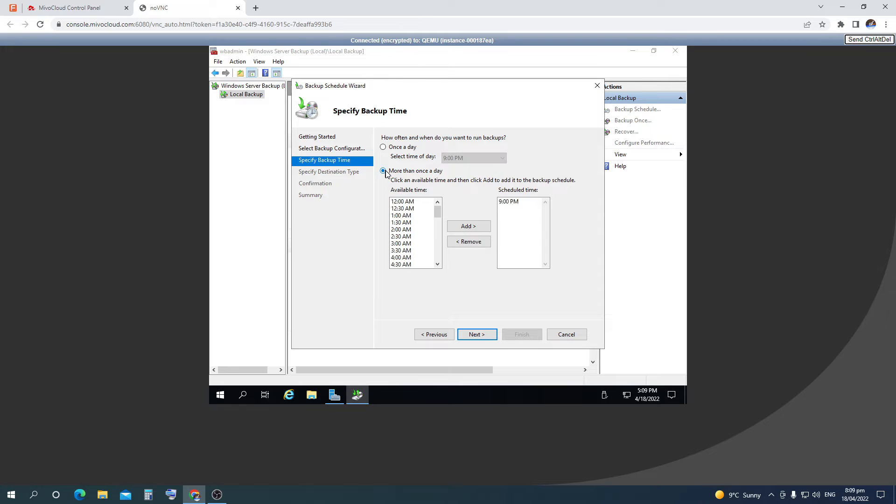
left_click_drag(435, 214, 444, 191)
left_click(405, 202)
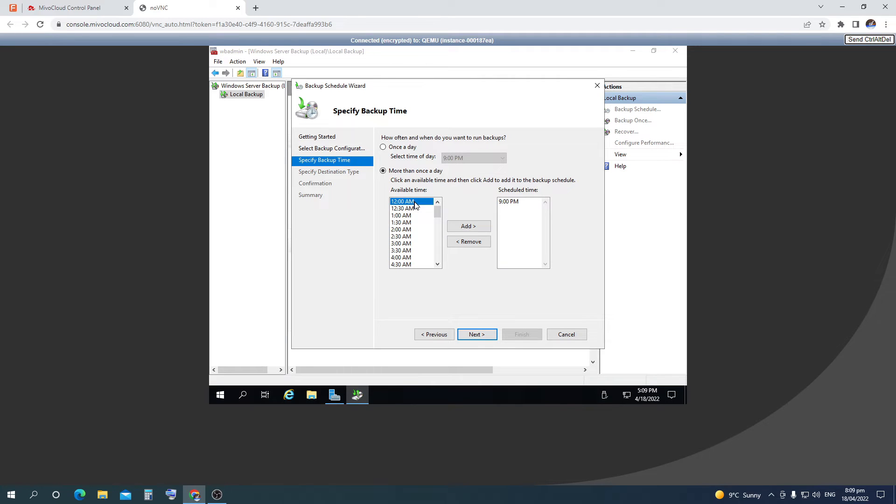
left_click(463, 228)
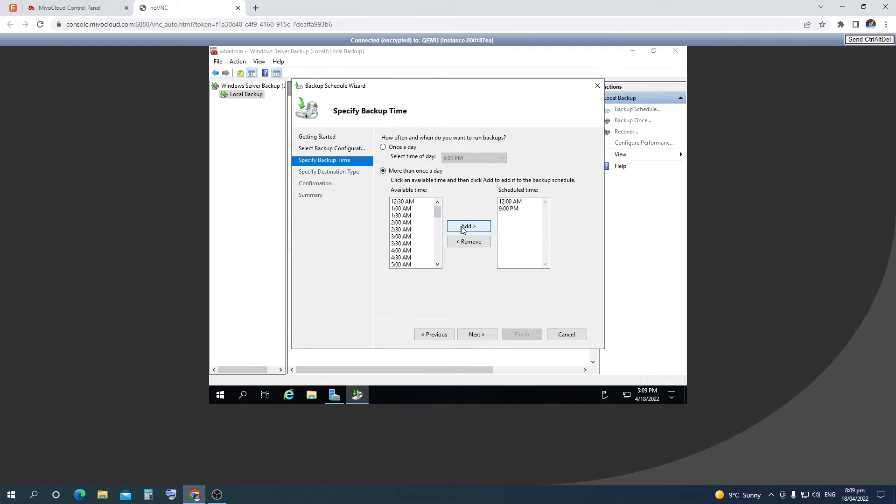
left_click(489, 336)
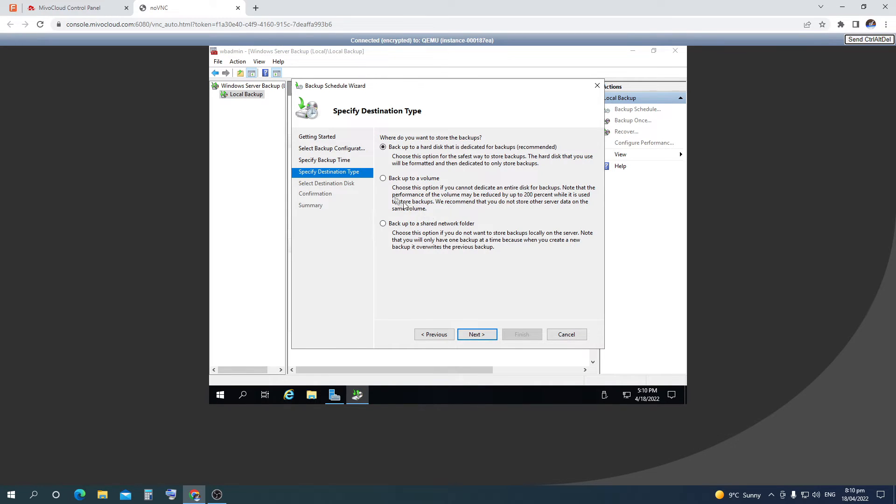
Choose a dedicated hard disk as the backup destination type
left_click(384, 179)
left_click(384, 224)
left_click(383, 147)
left_click(486, 336)
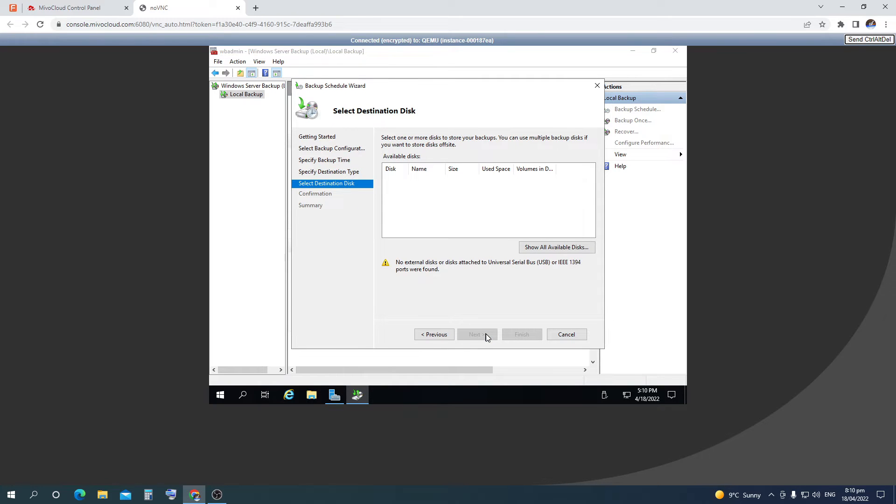
List all available disks and tick the 28.00 GB Disk 1 as the backup disk
left_click(565, 249)
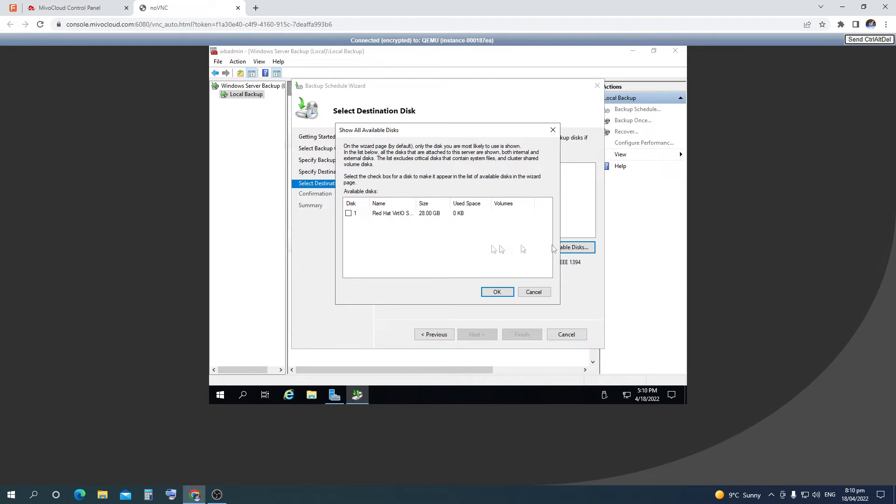
left_click(348, 213)
left_click(497, 292)
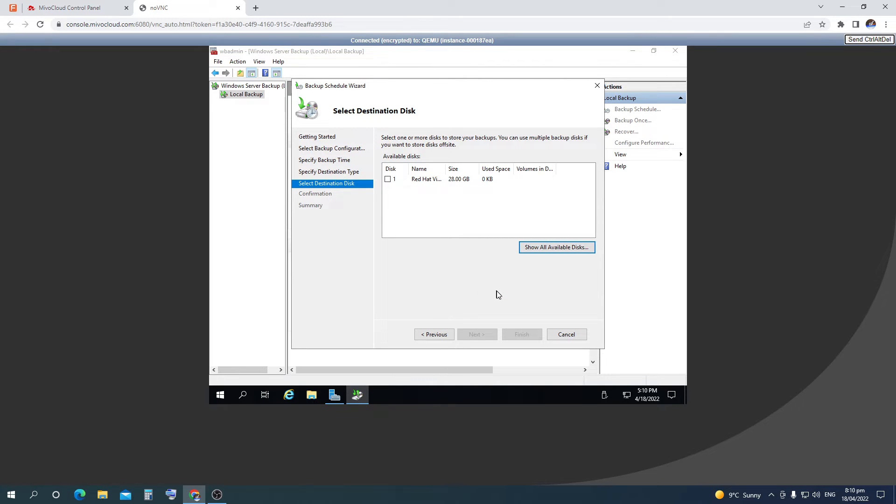
left_click(388, 180)
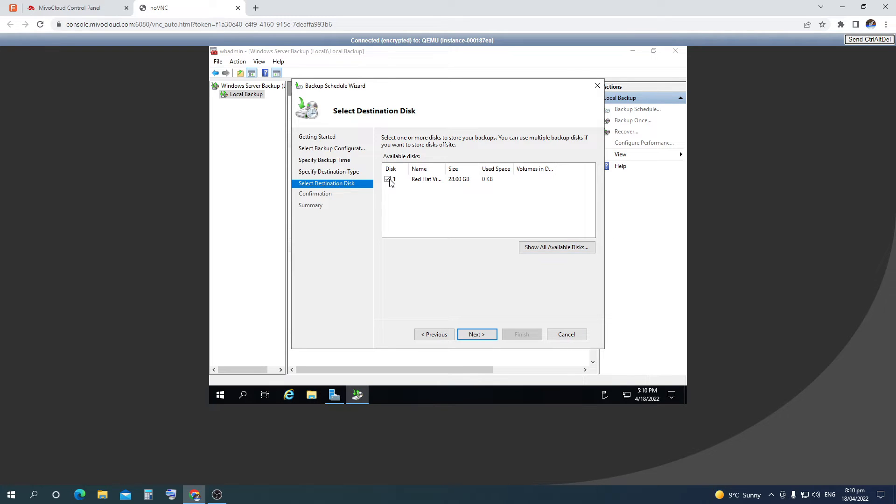
left_click(388, 180)
left_click(388, 180)
Open Disk Management and bring Disk 1 online
right_click(221, 396)
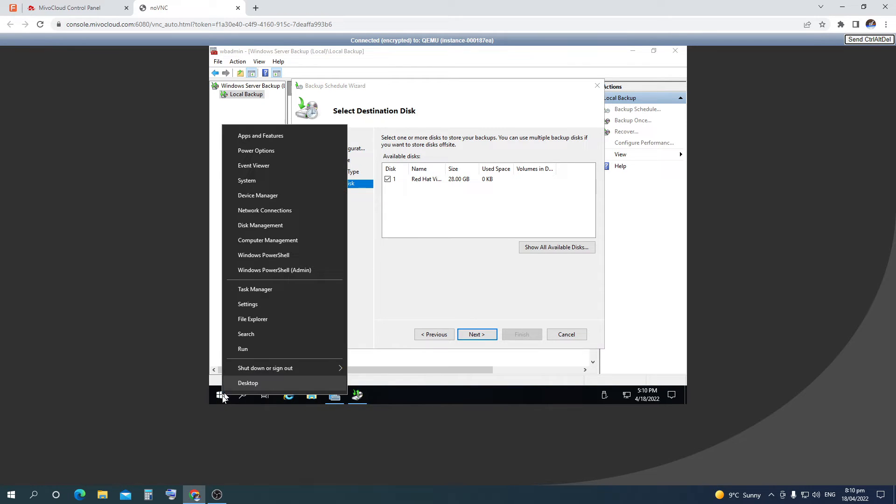
left_click(298, 228)
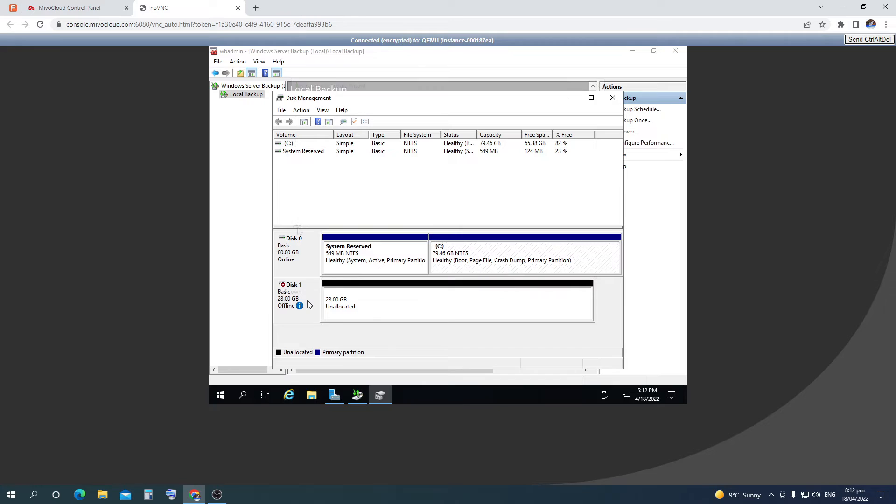
right_click(308, 303)
left_click(327, 307)
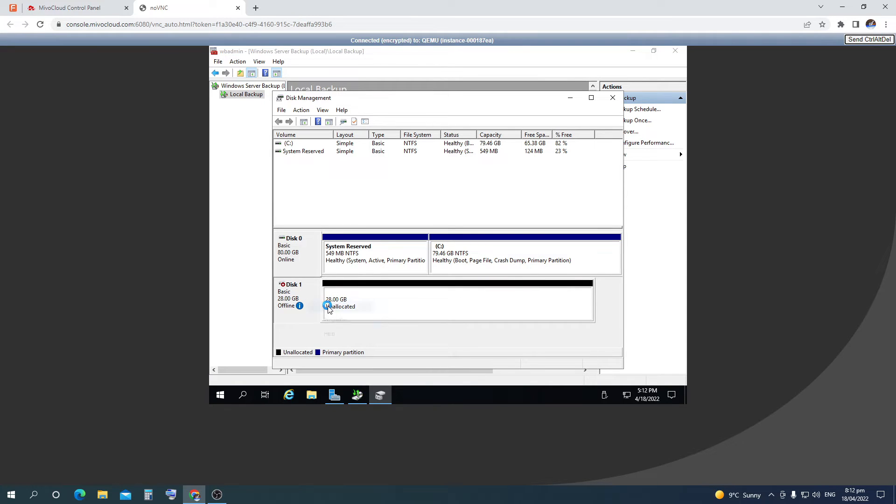
Create a 28.00 GB NTFS simple volume (D:) on Disk 1's unallocated space using the default settings
right_click(299, 304)
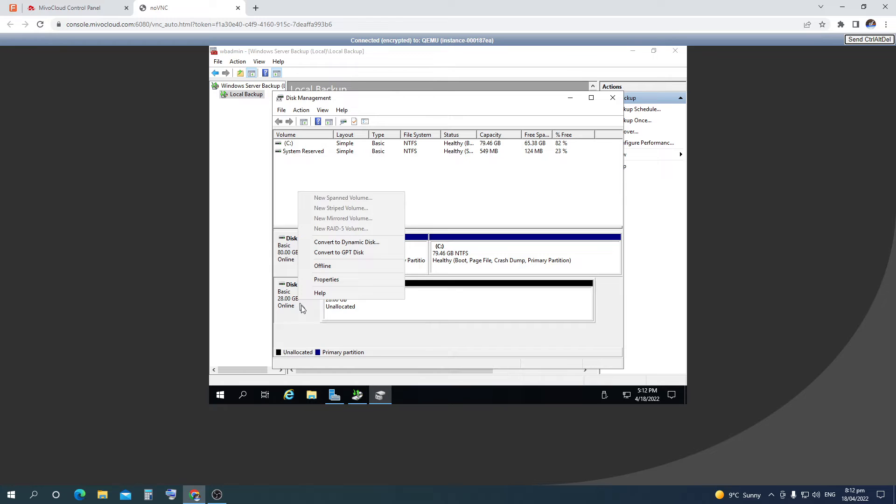
right_click(318, 308)
left_click(376, 312)
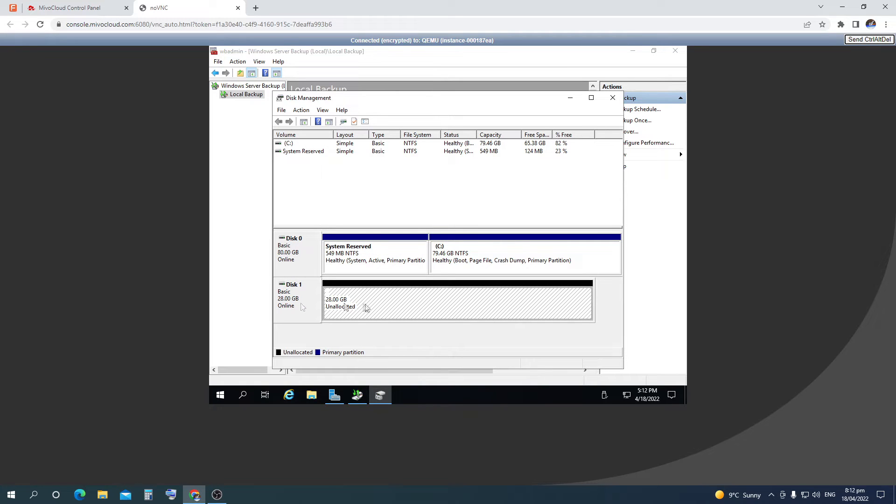
right_click(365, 305)
left_click(390, 311)
left_click(451, 311)
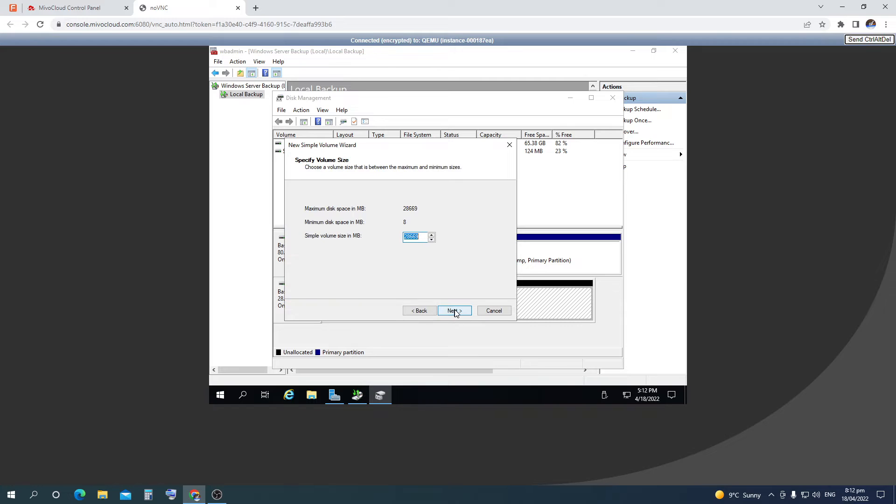
left_click(455, 312)
left_click(454, 311)
left_click(455, 311)
left_click(455, 311)
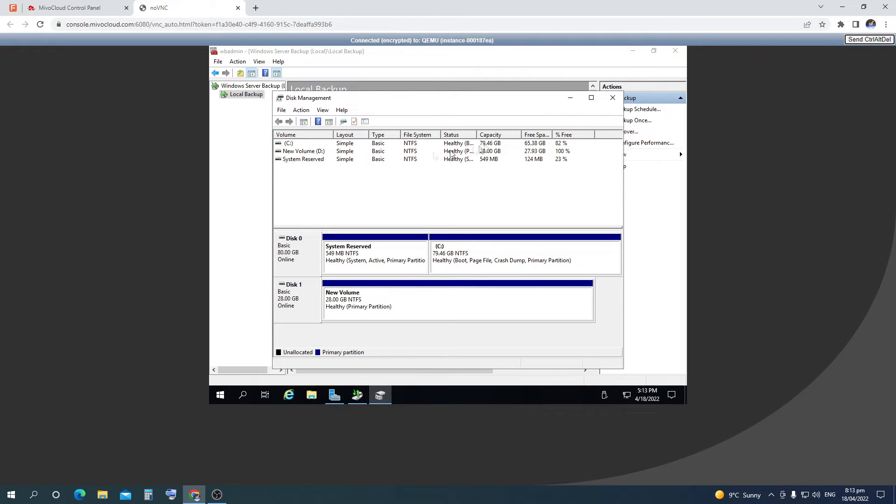
Back in the wizard, keep D: out of the backup and allow Disk 1 to be reformatted, creating the schedule with its first backup at 4/18/2022 9:00 PM
left_click(613, 100)
left_click(475, 334)
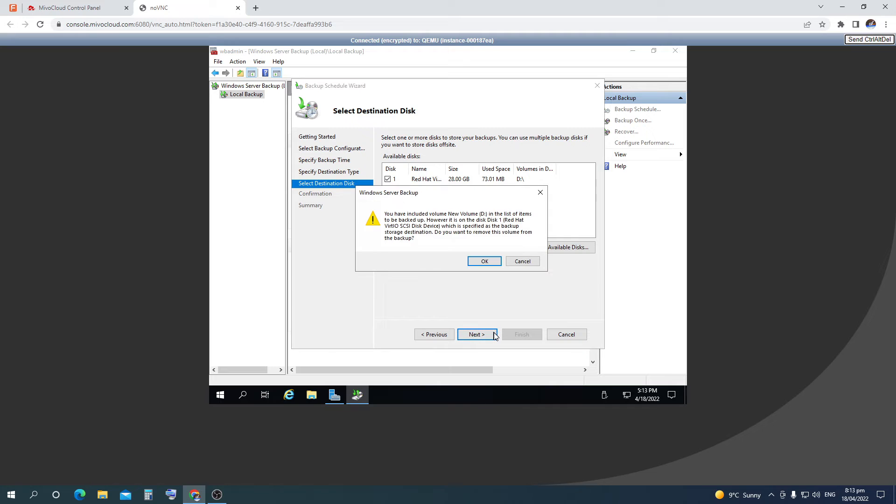
left_click(491, 260)
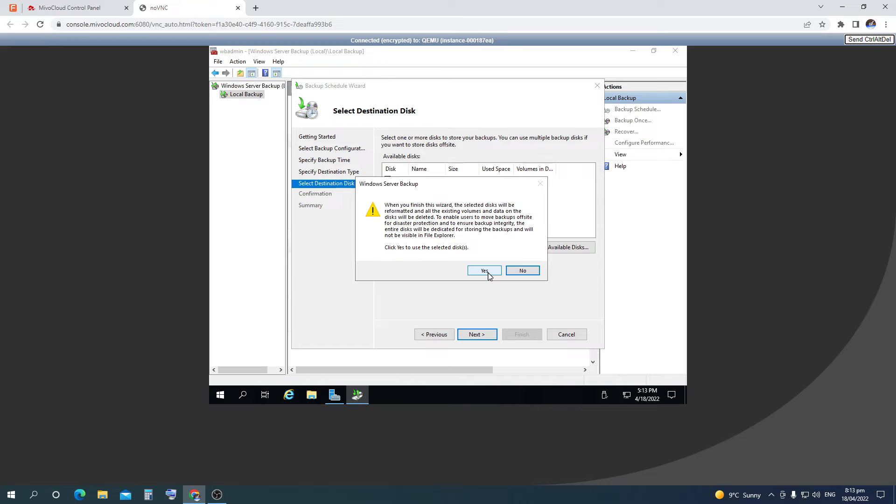
left_click(485, 271)
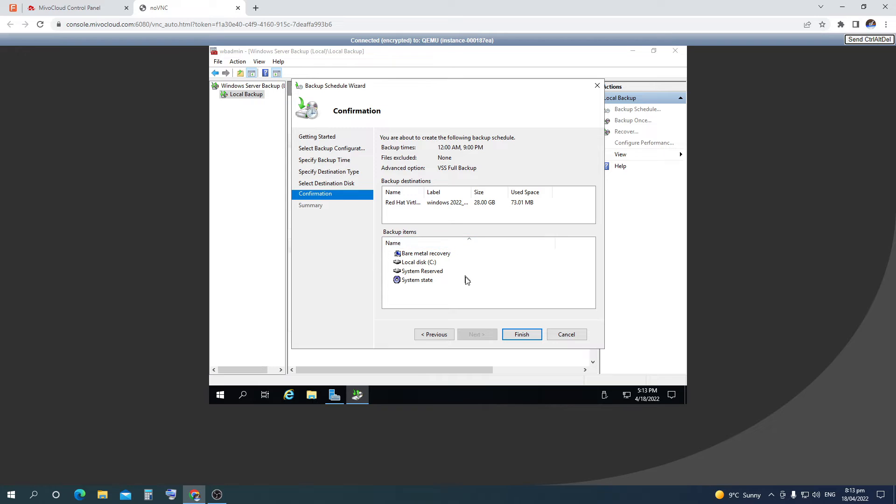
left_click(522, 335)
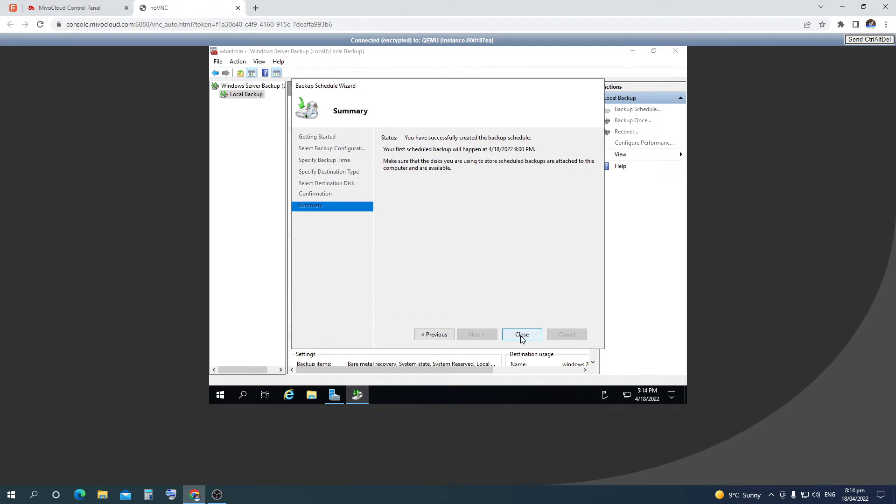
left_click(522, 335)
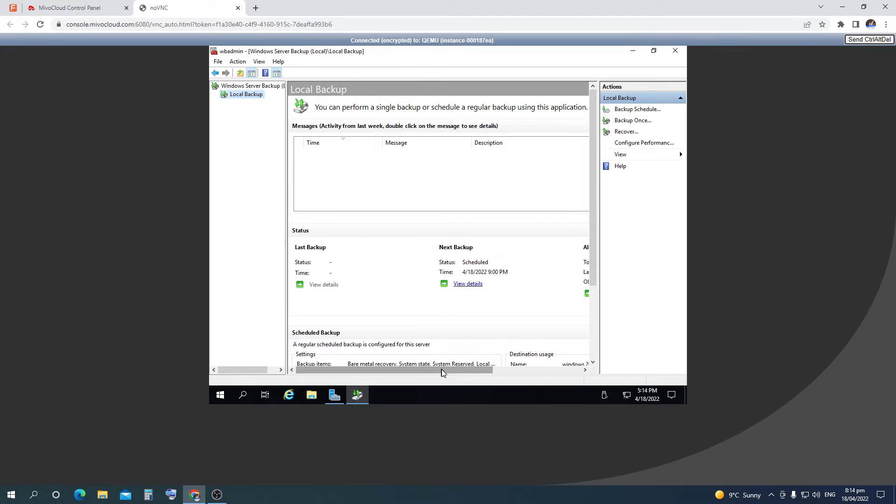
left_click_drag(444, 373, 418, 366)
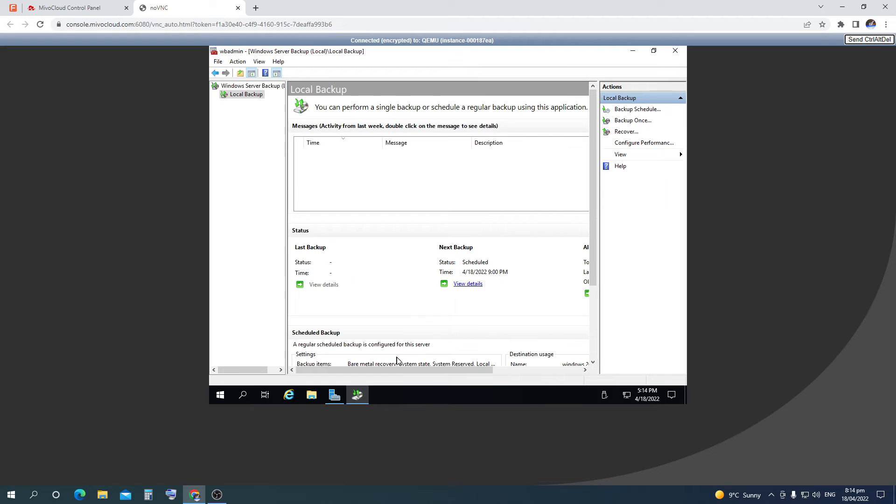
scroll(473, 293, "down", 3)
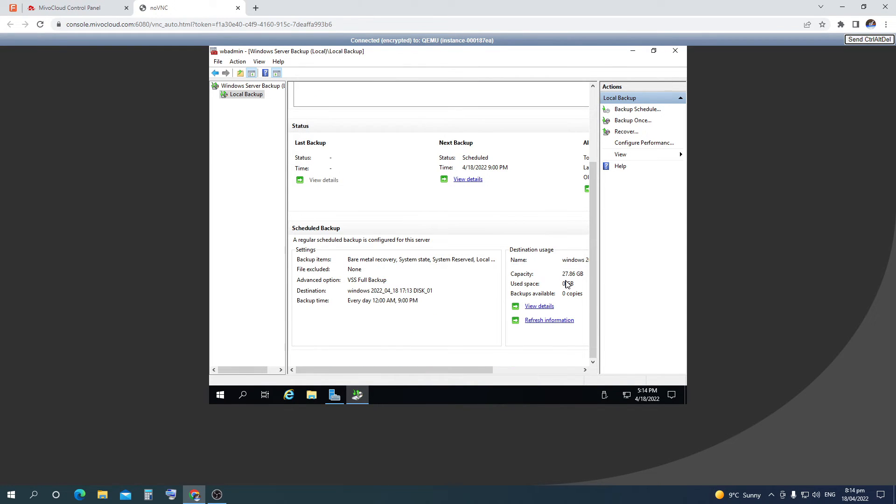
scroll(567, 284, "up", 3)
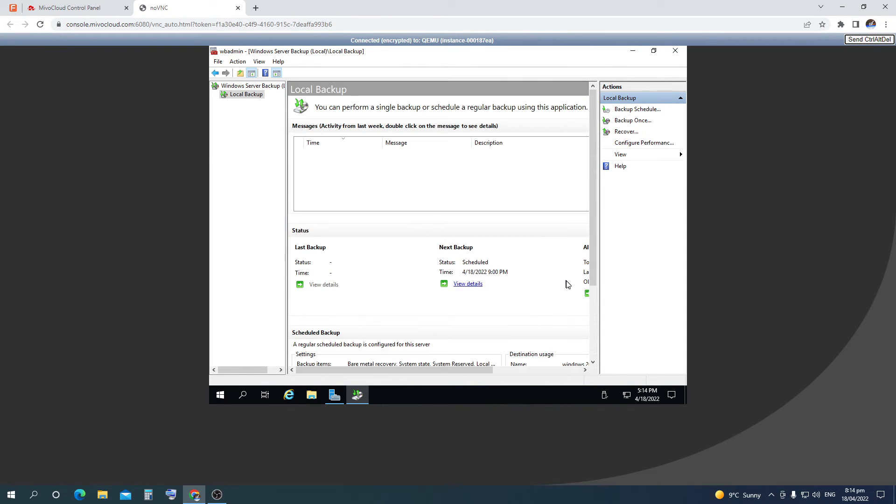
Run a one-time backup with the scheduled backup options, completing a 12.71 GB transfer
left_click(638, 121)
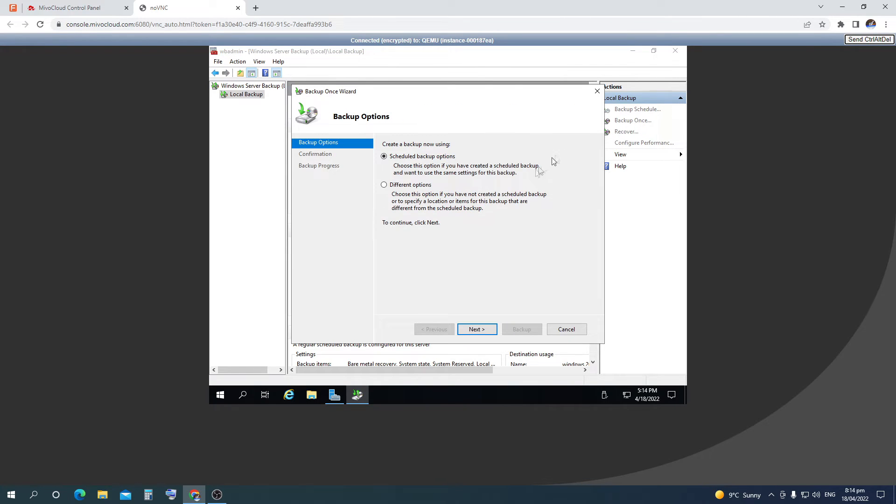
left_click(384, 185)
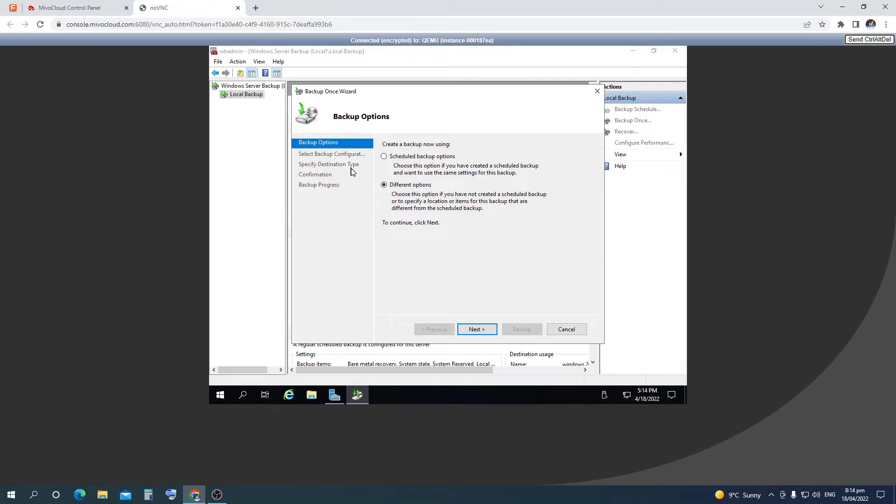
left_click(384, 157)
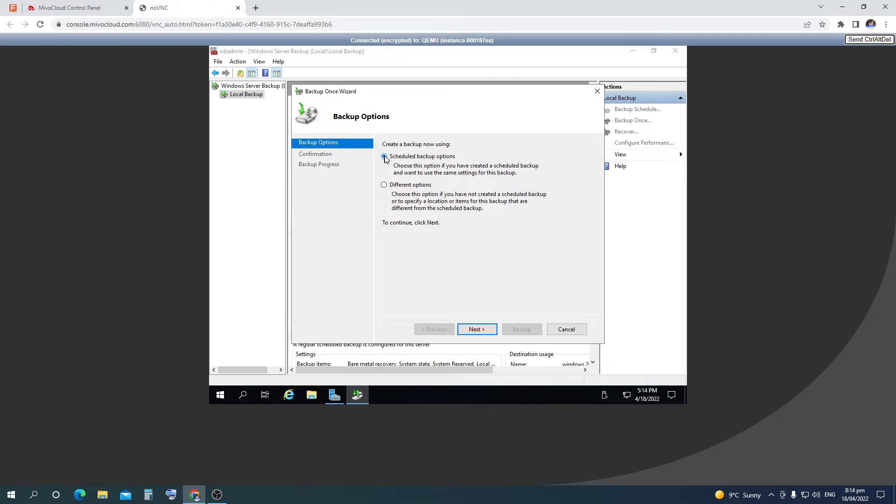
left_click(487, 330)
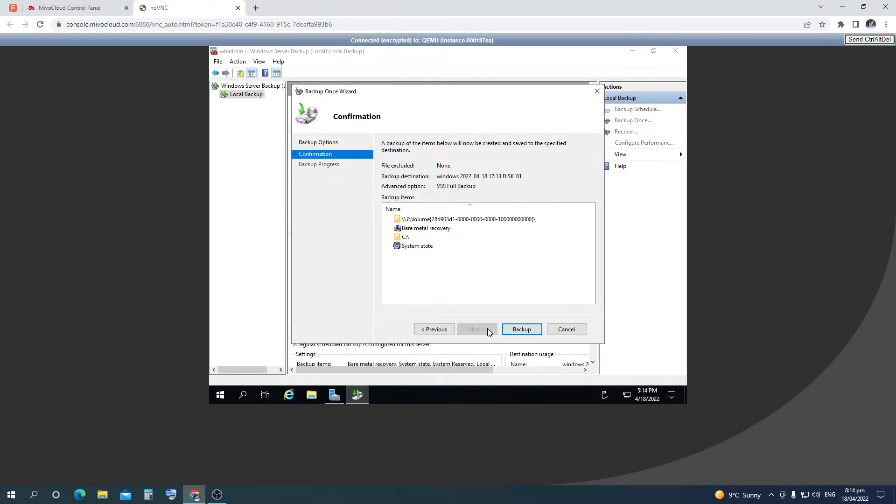
left_click(522, 330)
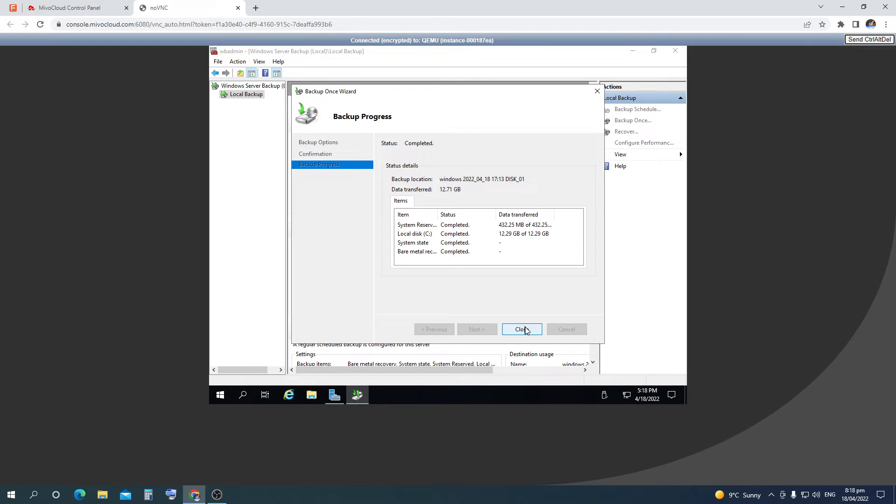
left_click(522, 330)
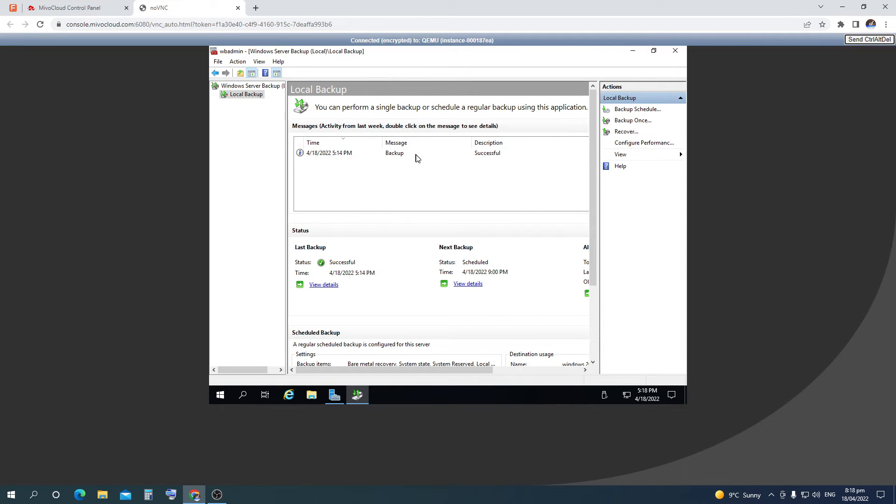
Recover files and folders from this server's 4/18/2022 5:14 PM backup
left_click(626, 132)
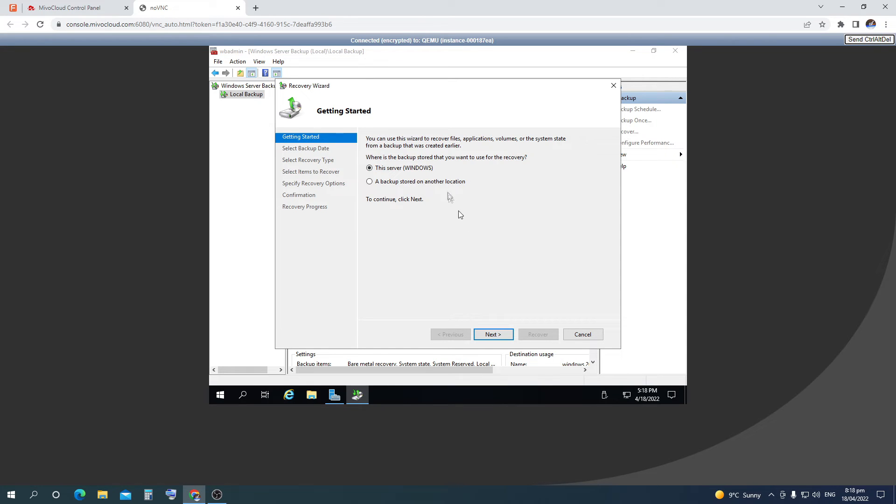
left_click(445, 188)
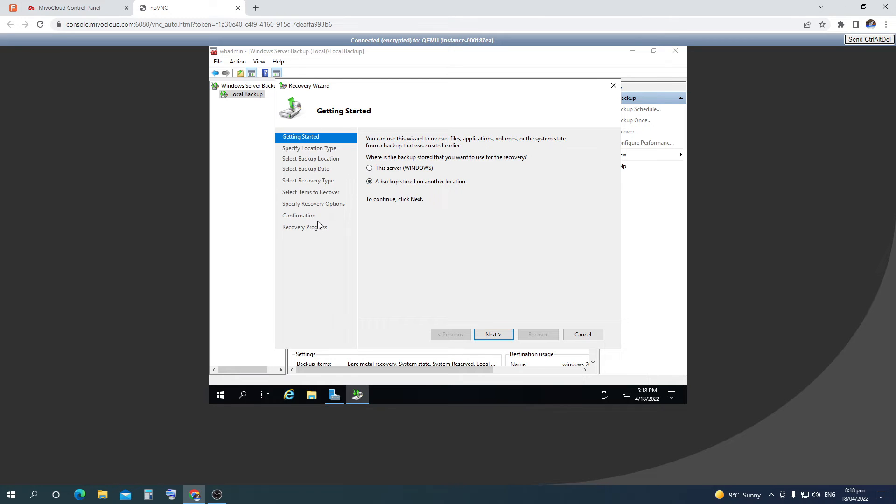
left_click(417, 169)
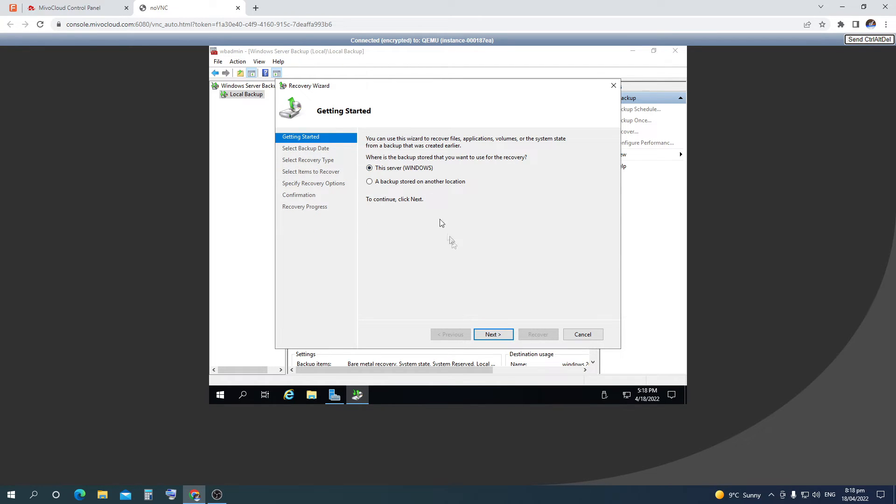
left_click(504, 335)
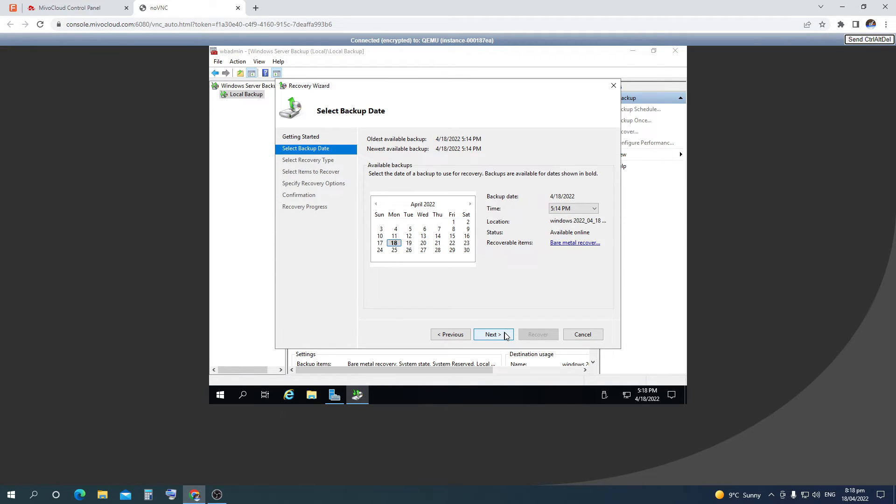
left_click(505, 336)
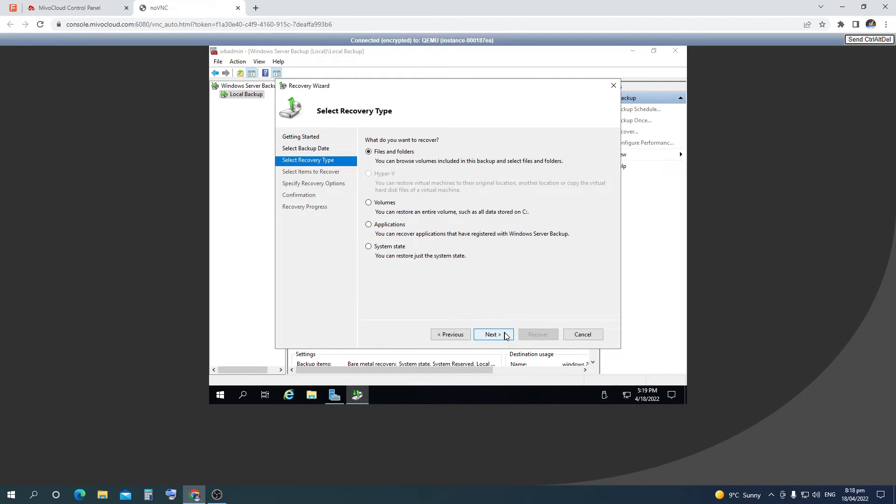
left_click(505, 336)
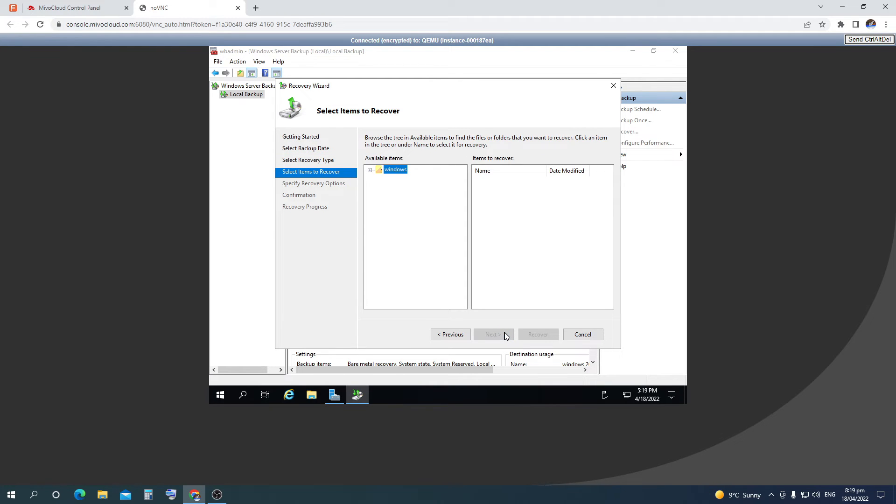
Select Local disk (C:) for recovery, review up to the confirmation summary, then cancel
left_click(370, 170)
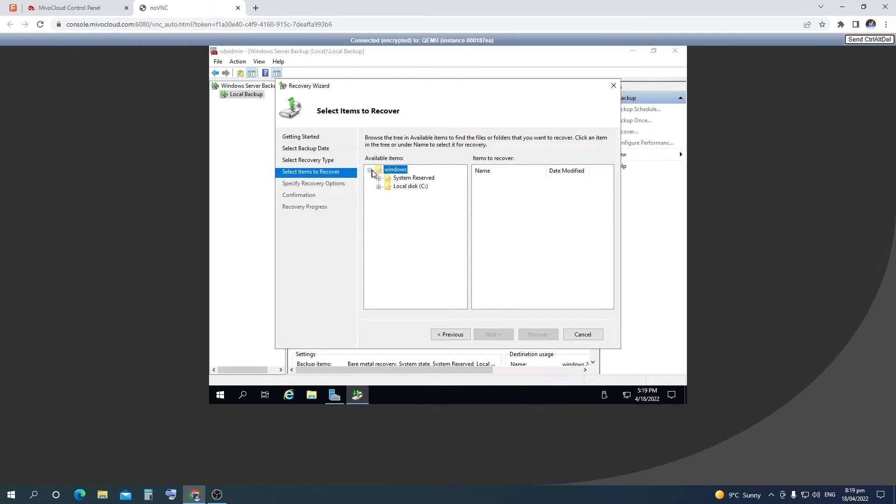
left_click(391, 179)
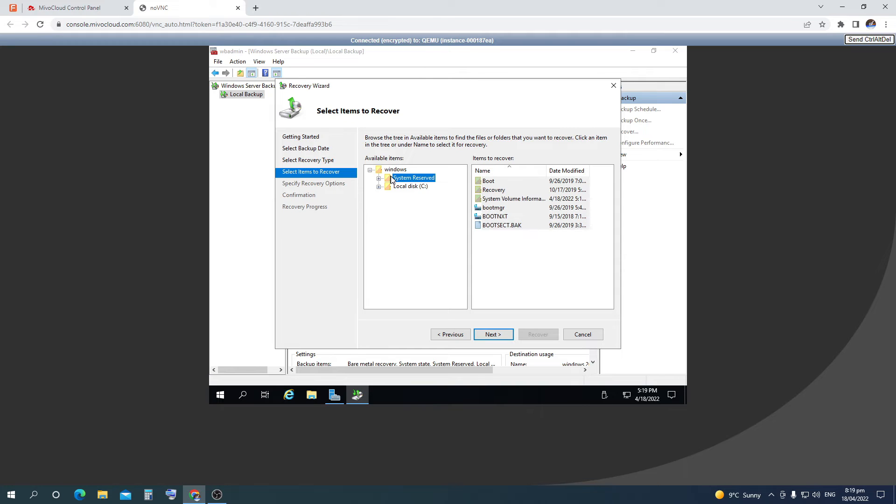
left_click(402, 189)
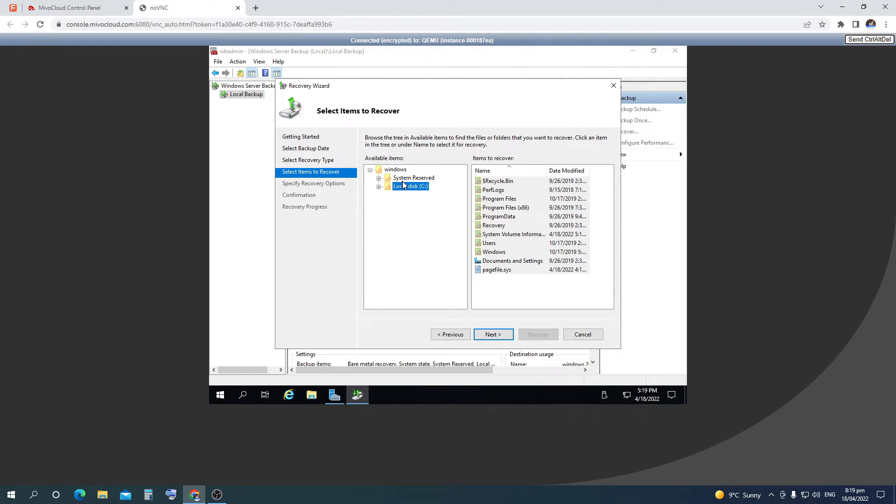
left_click(402, 180)
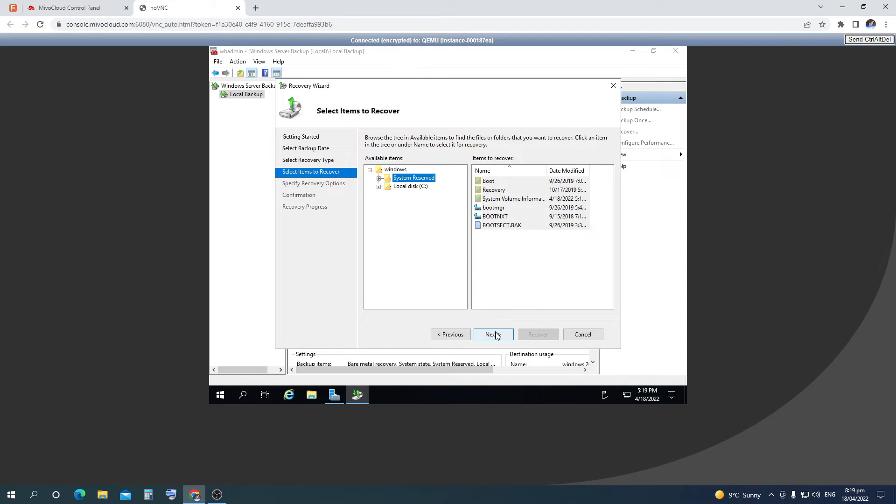
left_click(411, 188)
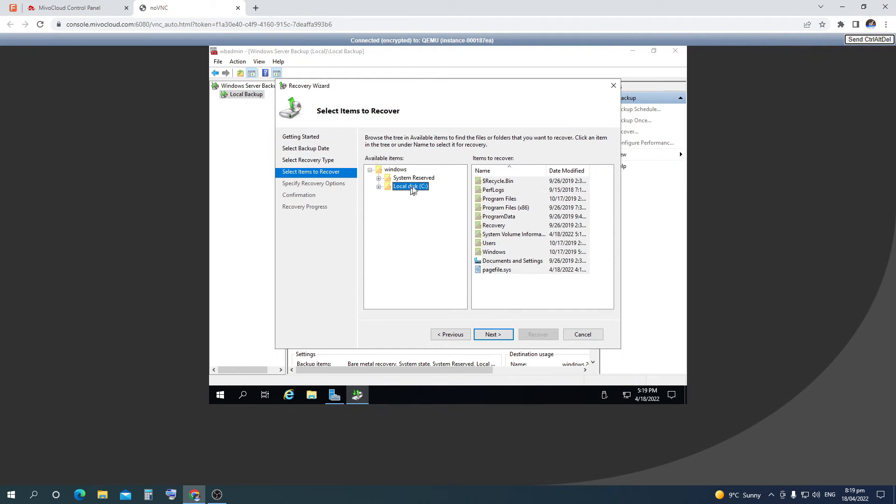
left_click(496, 336)
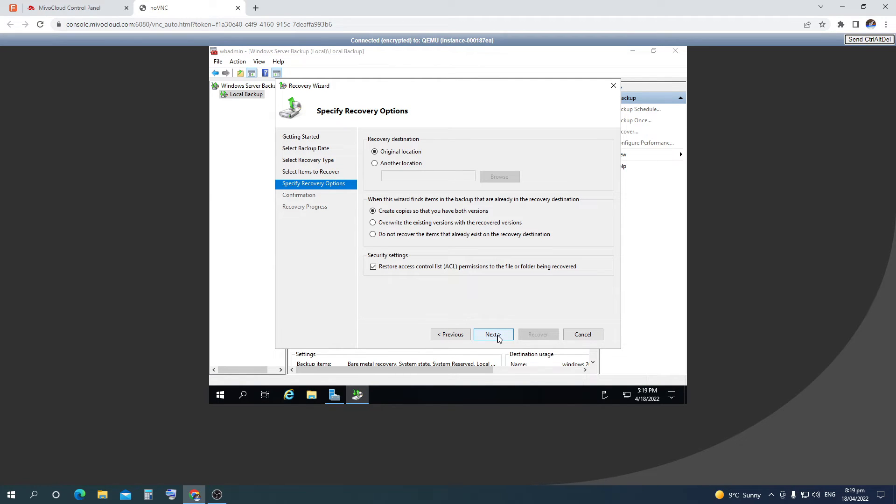
left_click(493, 335)
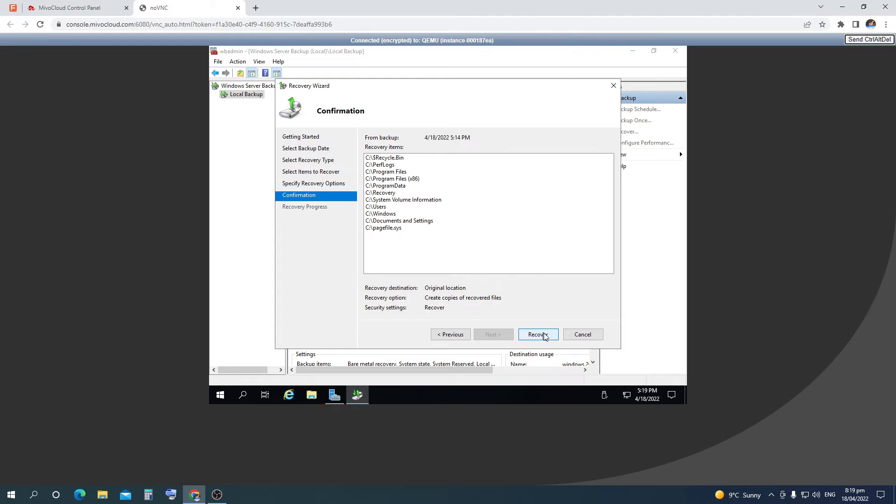
left_click(592, 336)
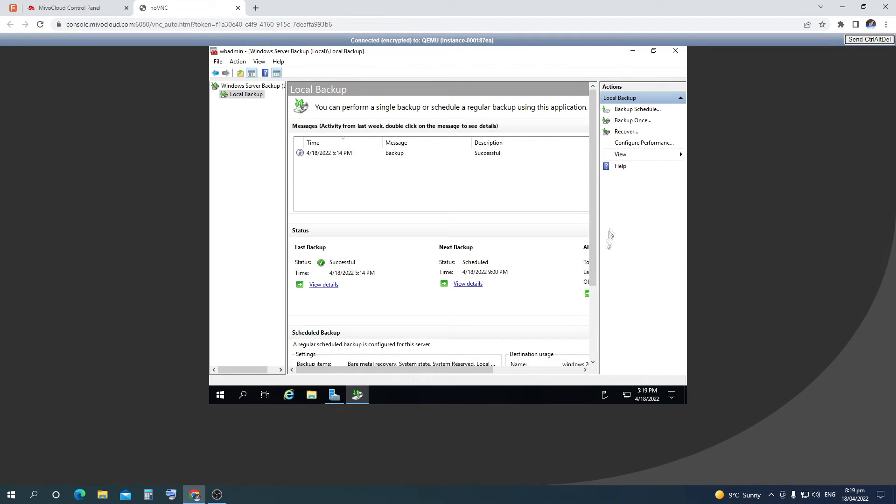
left_click(636, 144)
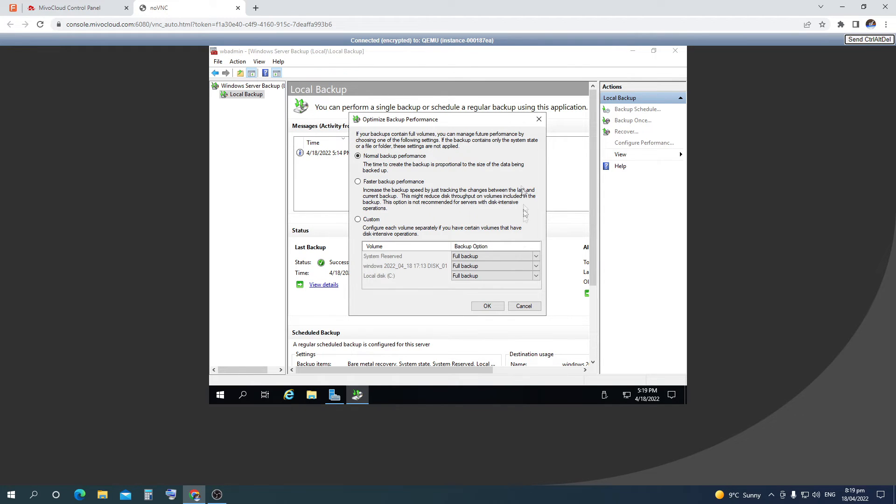
left_click(502, 310)
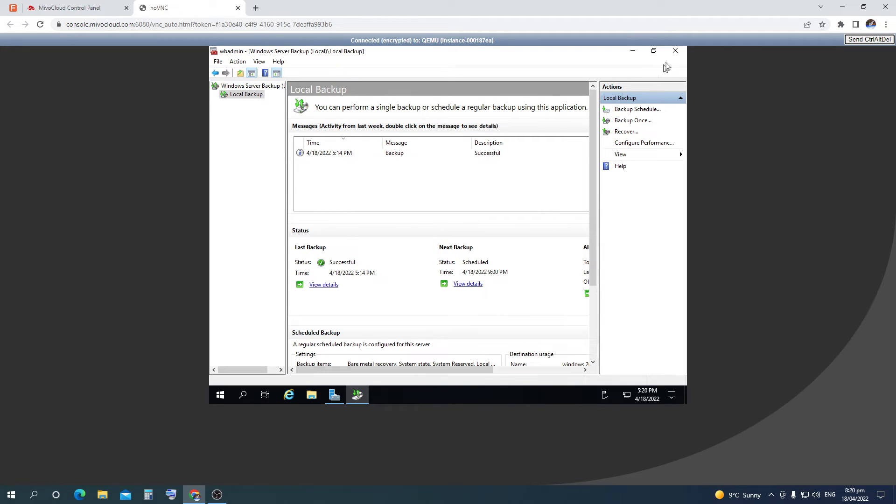
Close Windows Server Backup and Server Manager, relaunch Server Manager, and dismiss the inventory-collection notice
left_click(675, 52)
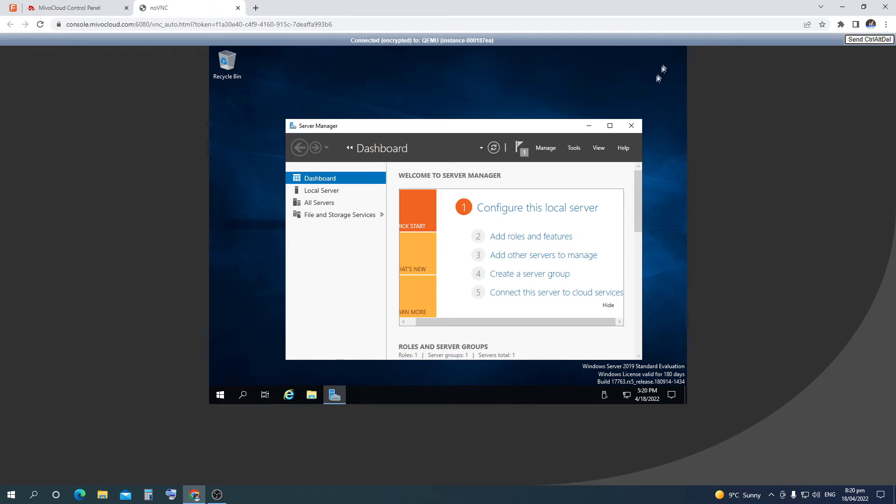
left_click(631, 127)
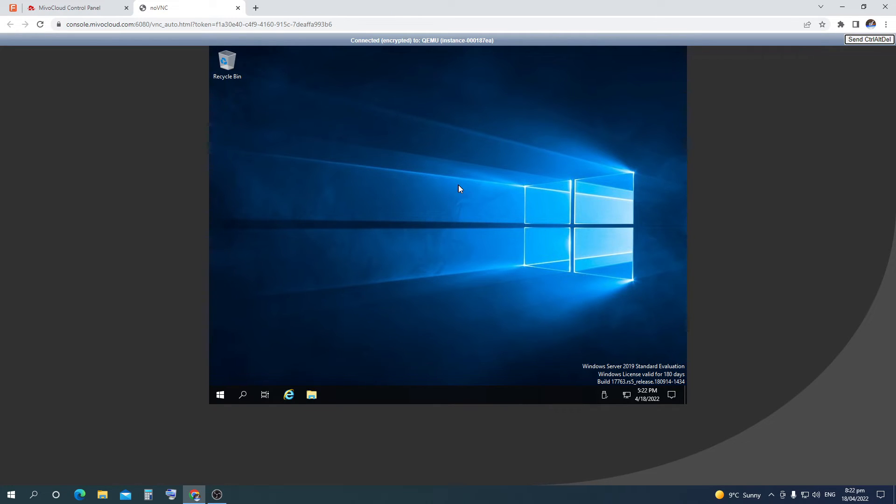
left_click(226, 397)
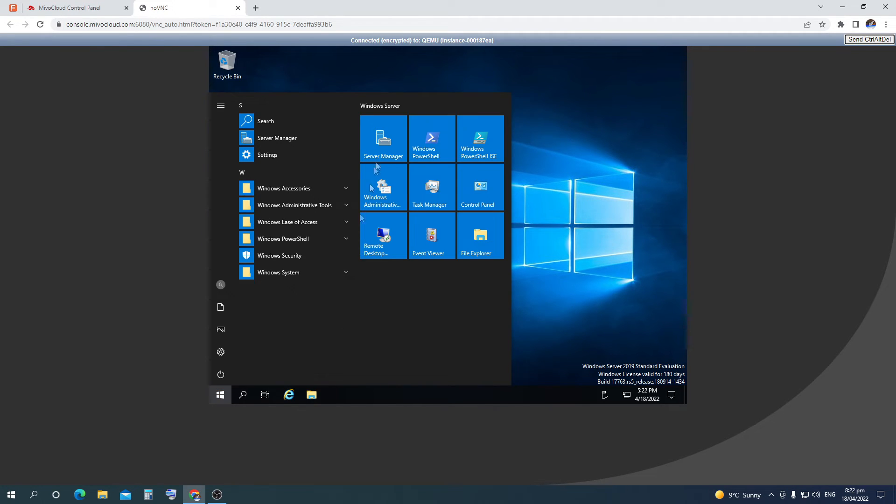
left_click(386, 141)
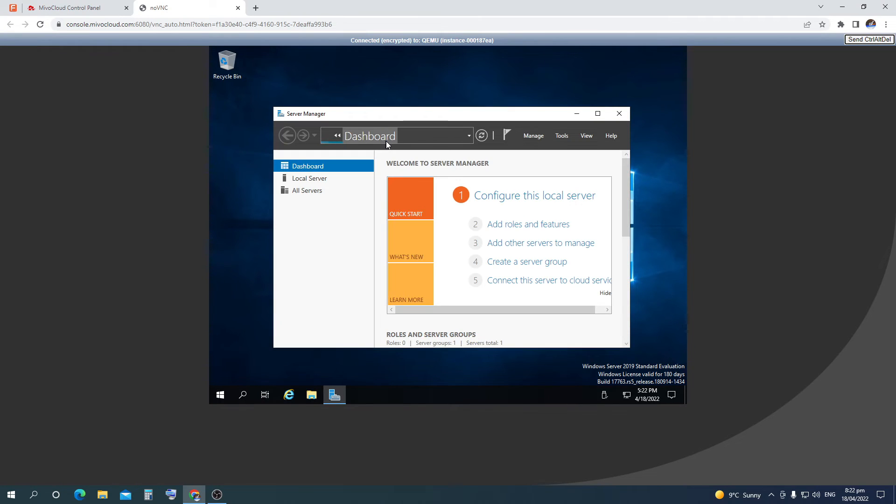
left_click(515, 226)
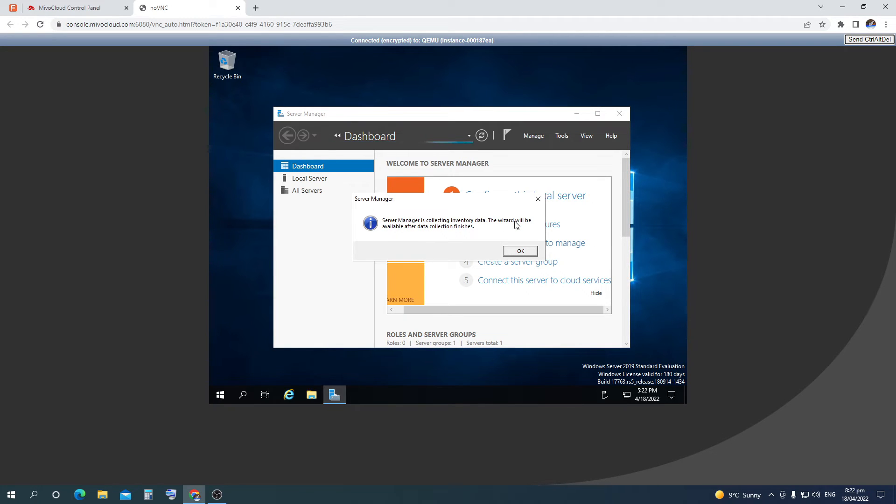
left_click(518, 253)
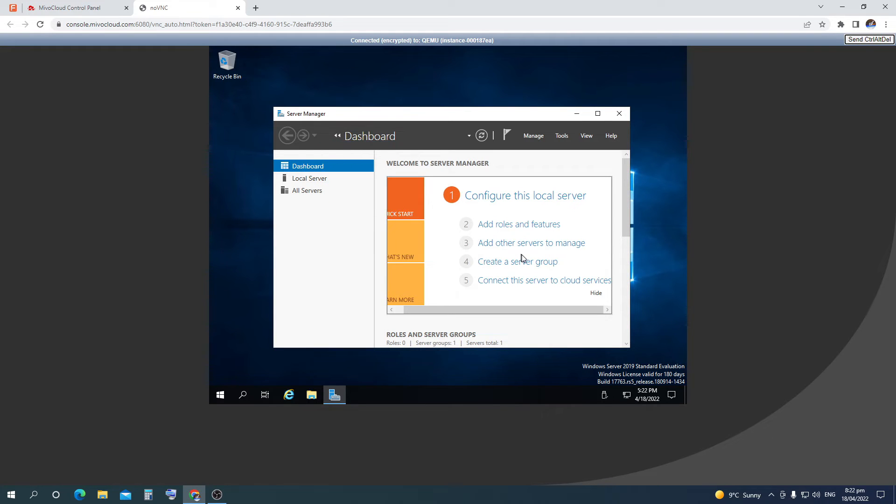
Start a role-based installation on this server and add the Web Server (IIS) role with its management tools
left_click(523, 231)
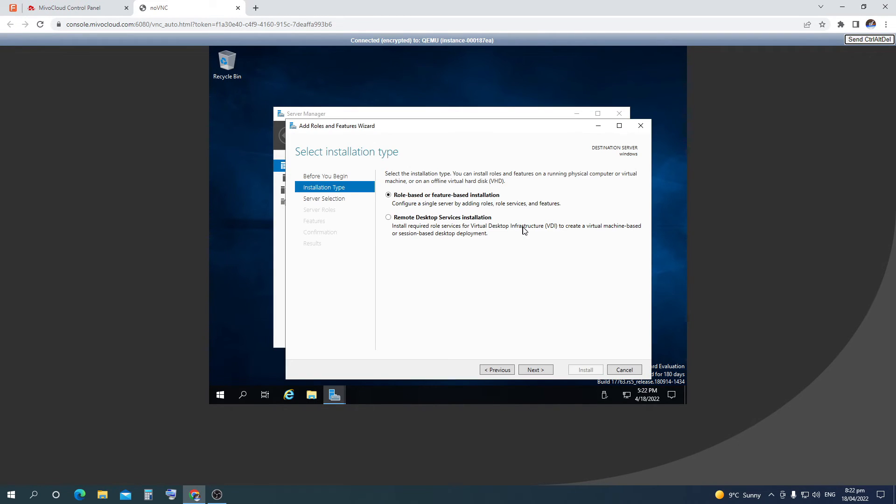
left_click(541, 370)
left_click(541, 369)
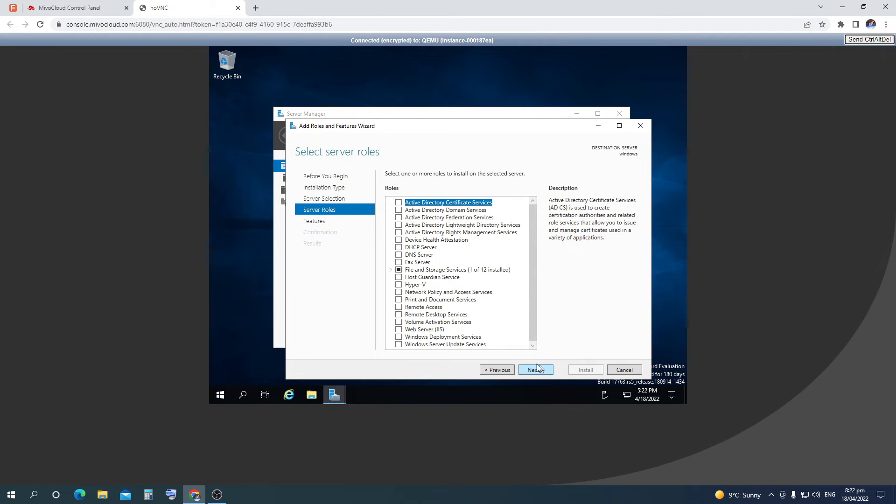
scroll(474, 322, "down", 2)
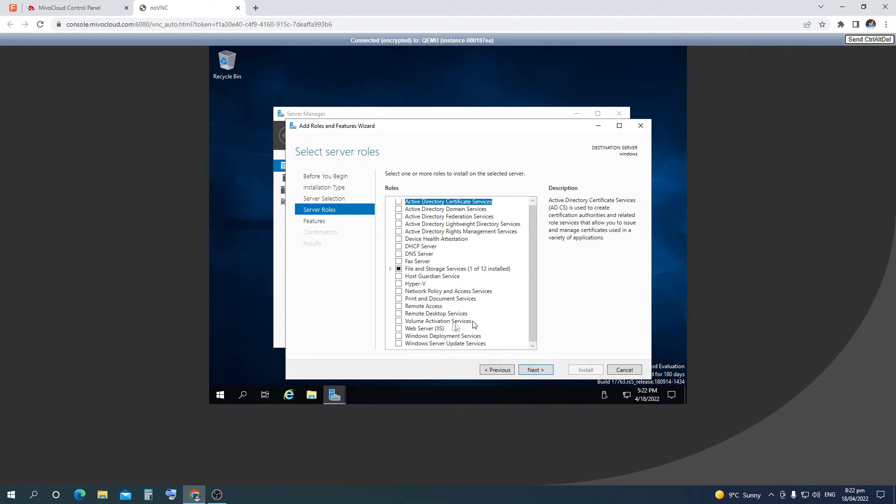
left_click(399, 329)
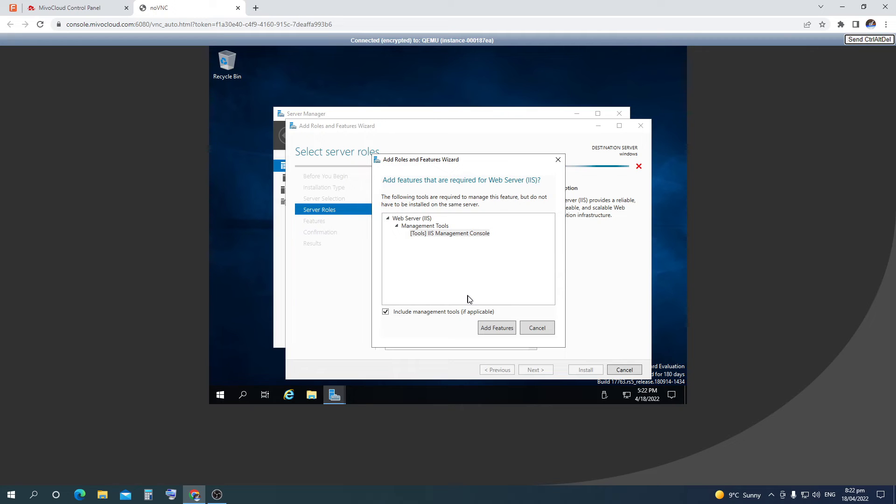
left_click(494, 328)
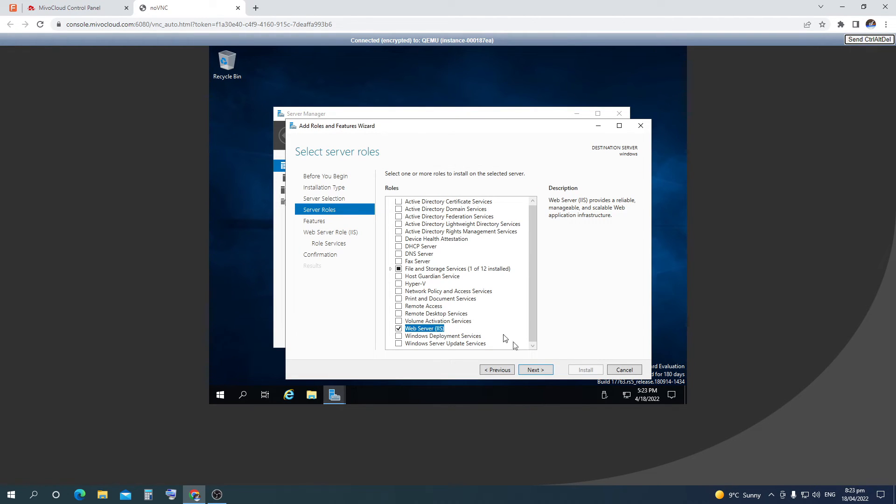
left_click(535, 370)
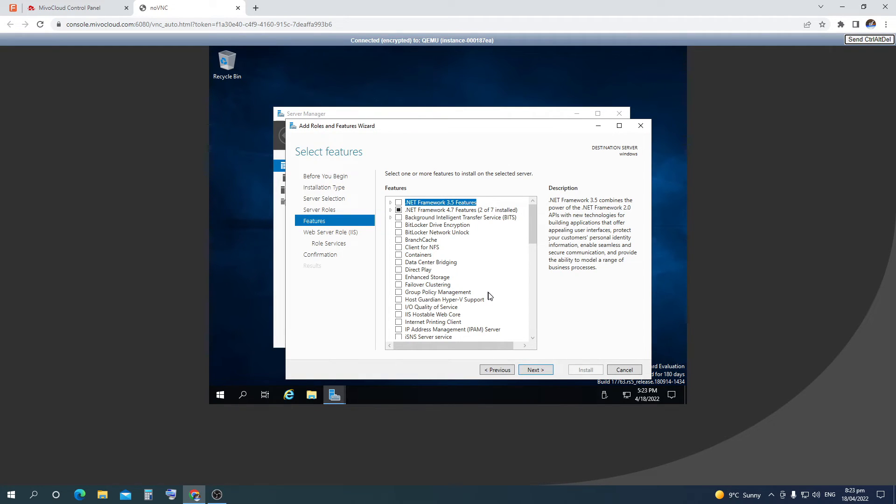
Add the SMTP Server feature along with its required features
scroll(489, 296, "down", 2)
scroll(489, 296, "down", 3)
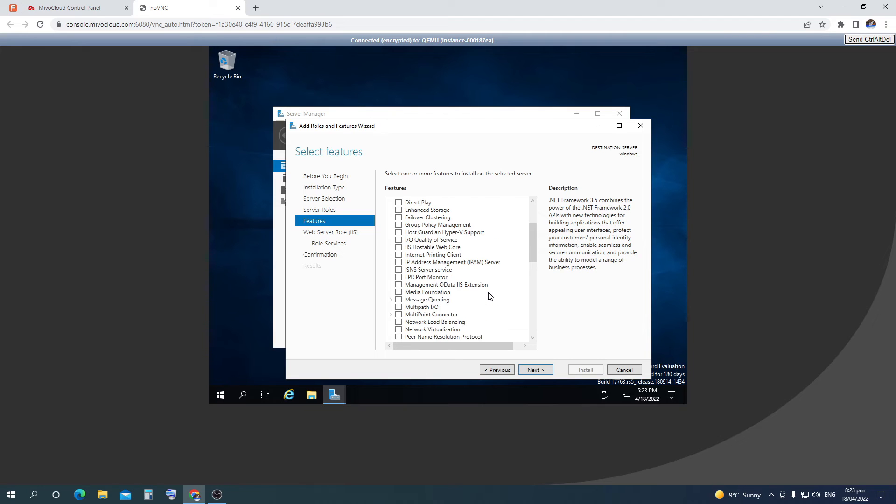
scroll(489, 296, "down", 3)
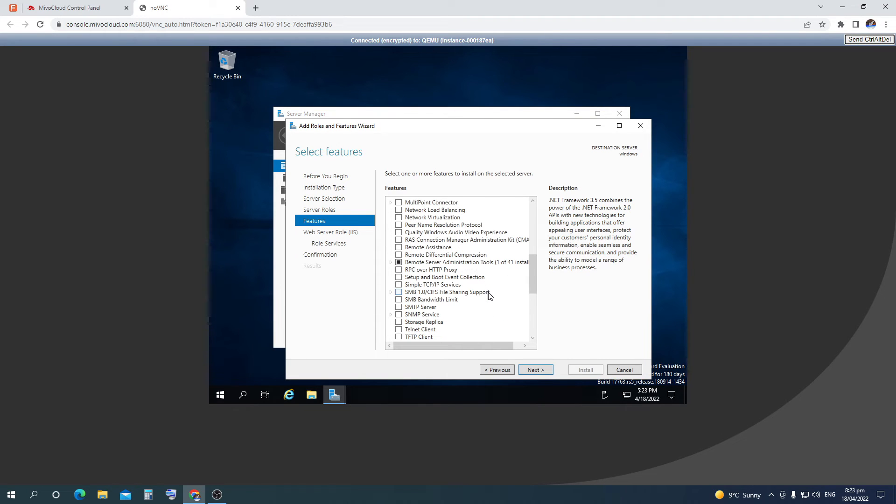
left_click(402, 306)
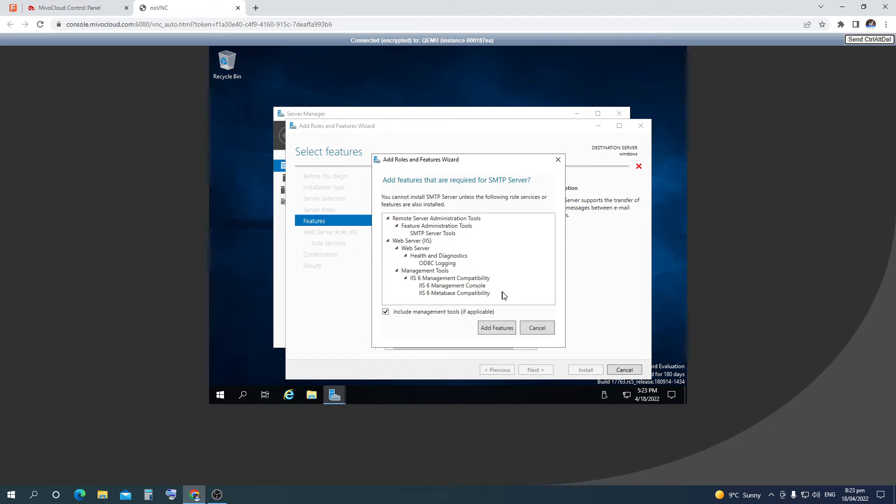
left_click(501, 328)
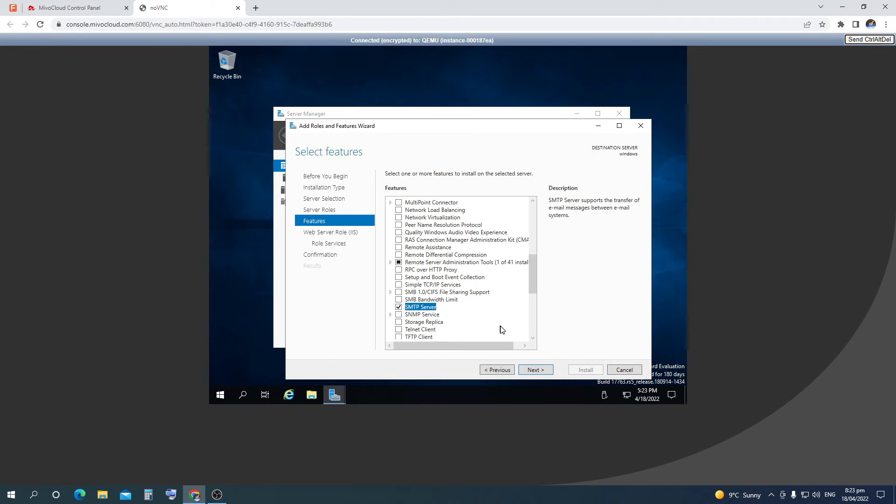
scroll(501, 330, "down", 3)
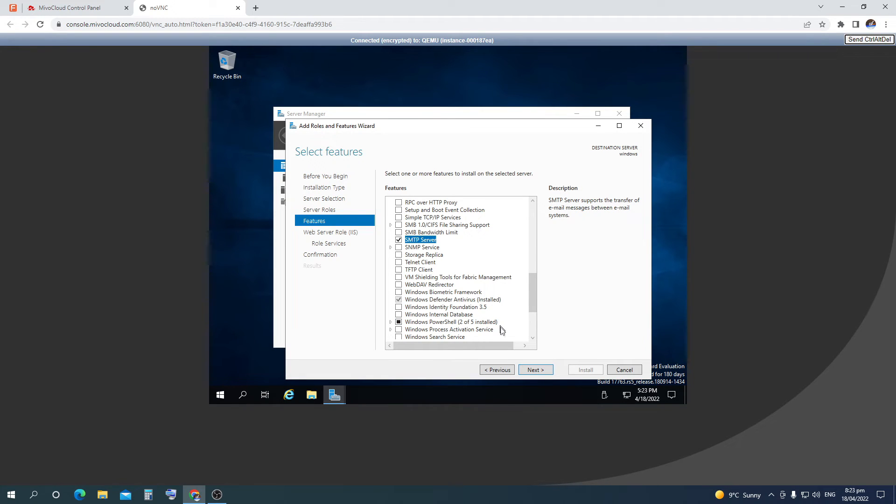
left_click(535, 371)
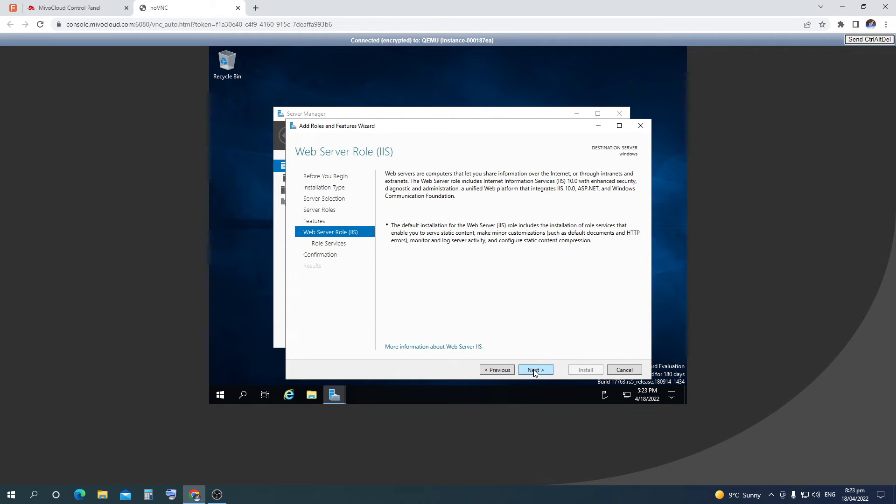
Include the FTP Server role service, with FTP Service, in the web server role
left_click(534, 370)
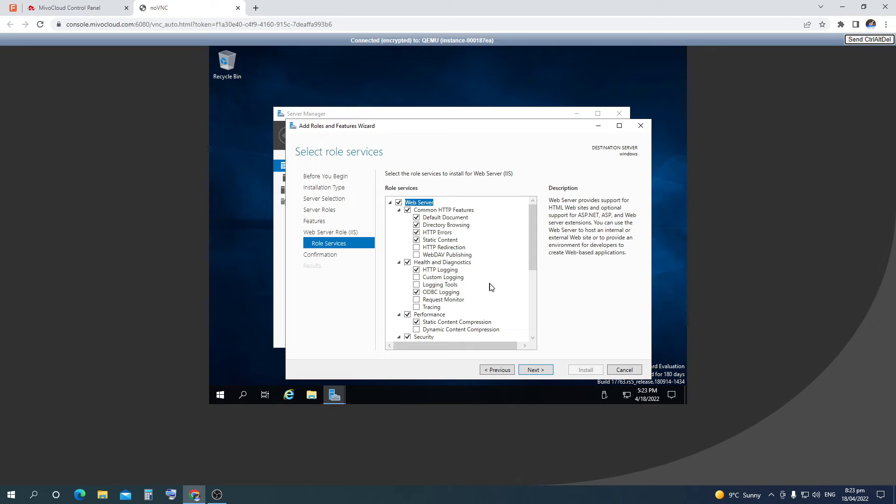
scroll(492, 288, "down", 1)
scroll(491, 287, "down", 1)
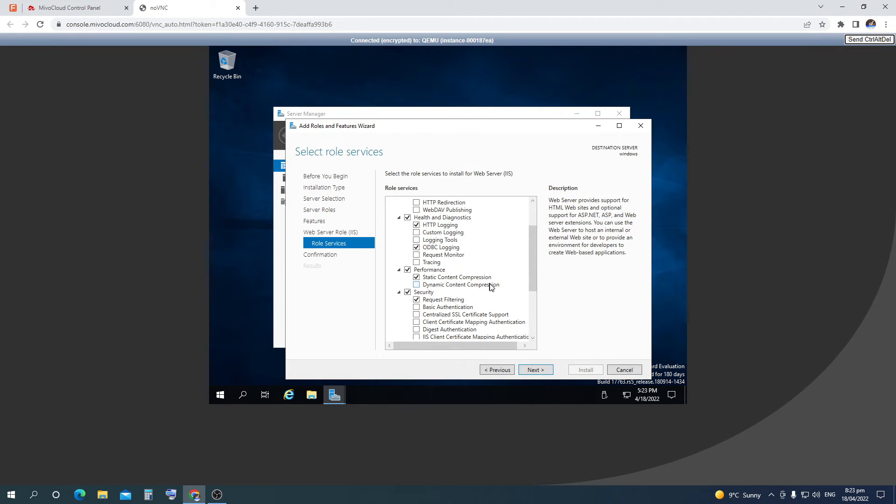
scroll(491, 287, "down", 1)
scroll(491, 287, "down", 1)
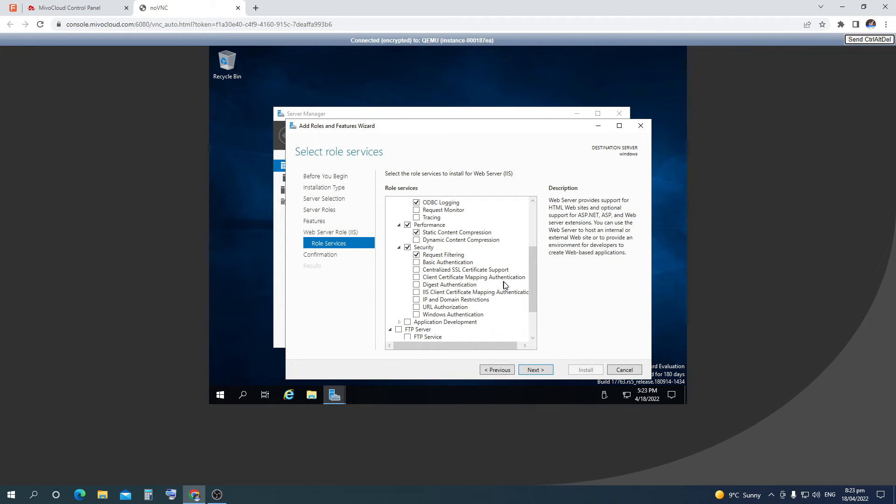
scroll(504, 285, "down", 1)
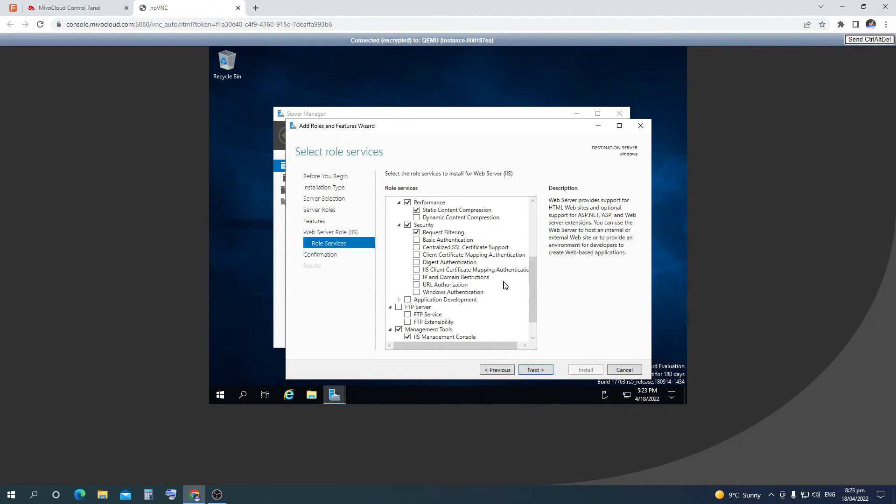
scroll(504, 285, "down", 1)
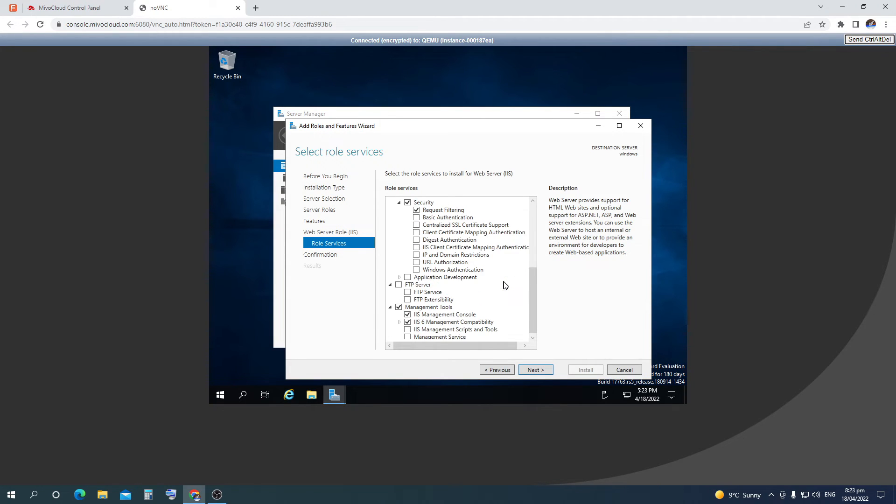
left_click(399, 285)
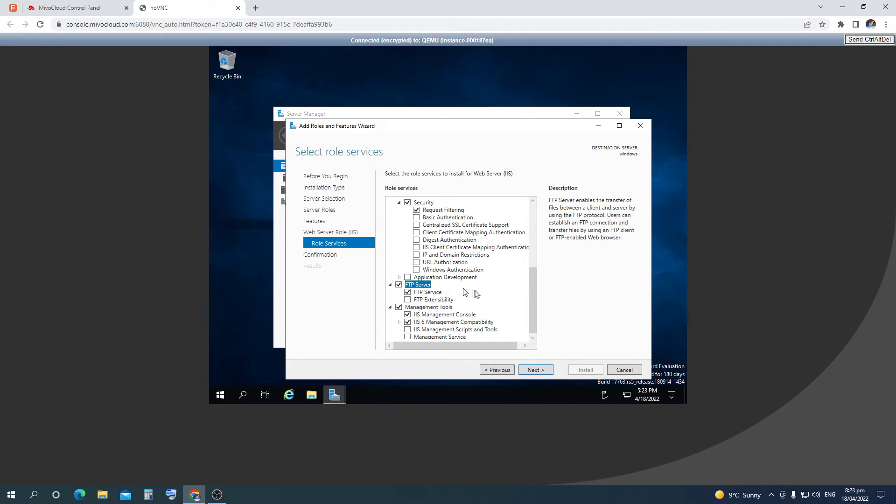
scroll(486, 294, "down", 1)
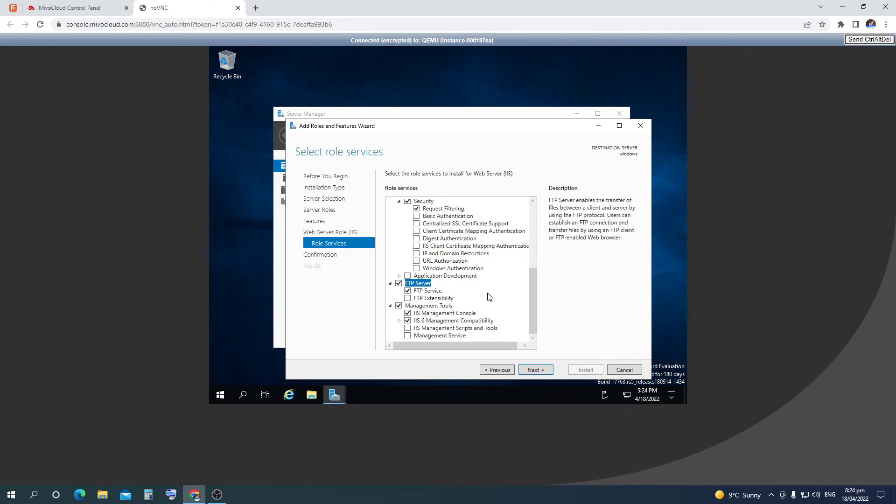
left_click(537, 369)
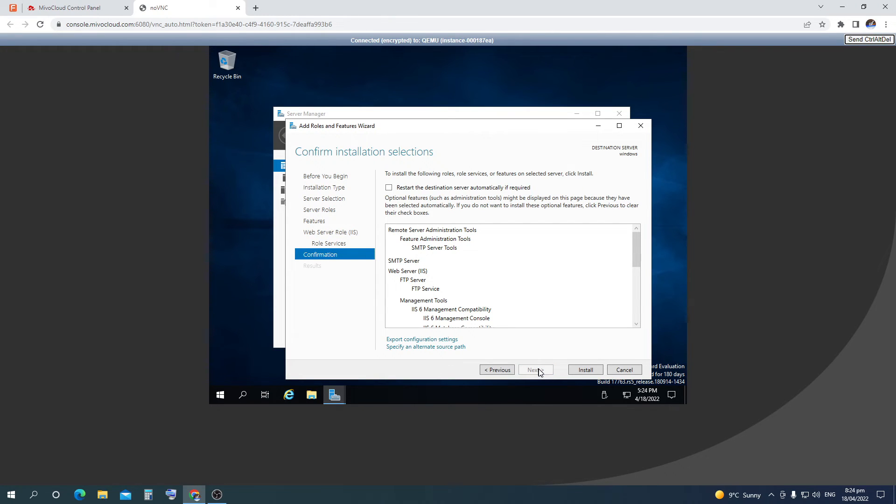
Allow automatic restart, install SMTP Server, IIS and FTP Server, then close the wizard
left_click(389, 188)
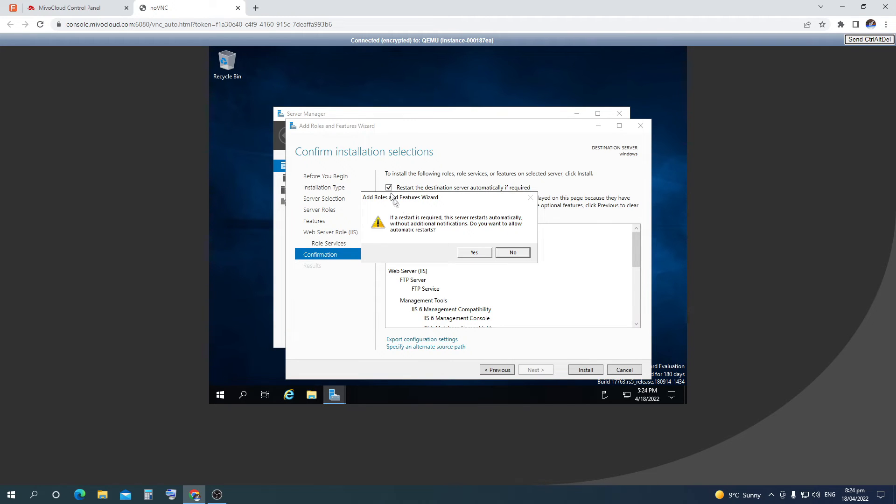
left_click(474, 254)
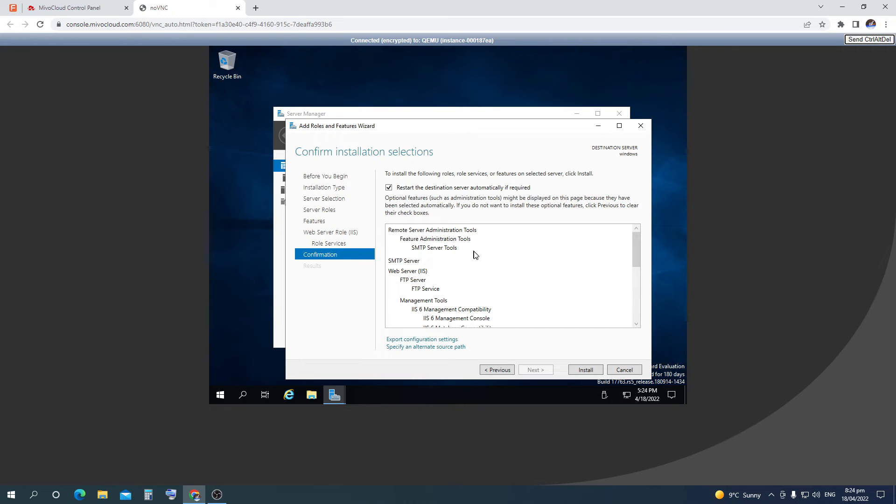
left_click(586, 370)
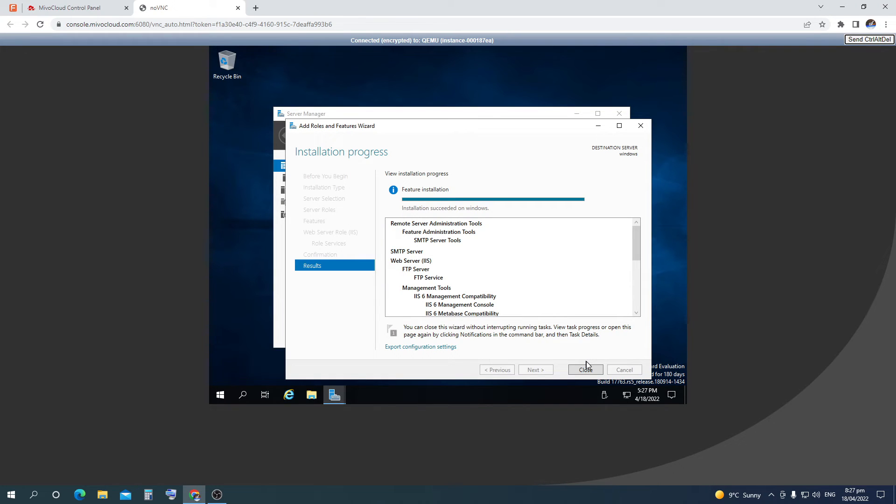
left_click(587, 369)
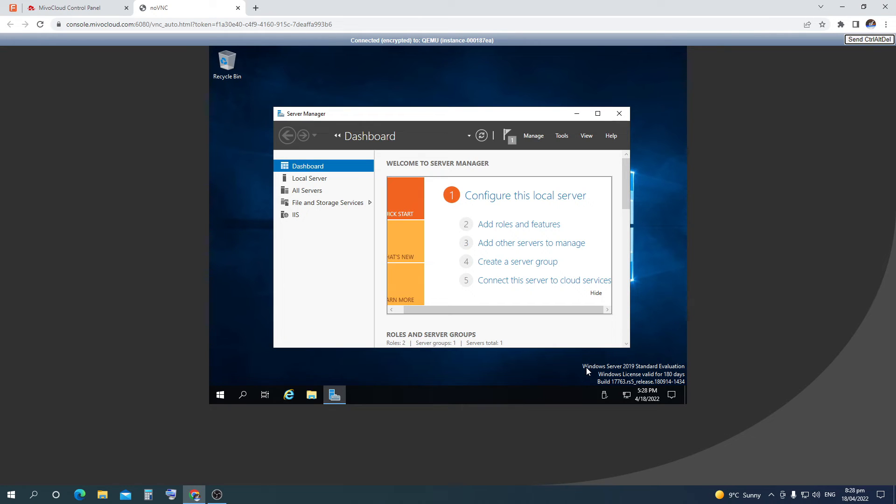
Launch IIS 6.0 Manager from Tools and expand the local computer to show SMTP Virtual Server #1
left_click(562, 135)
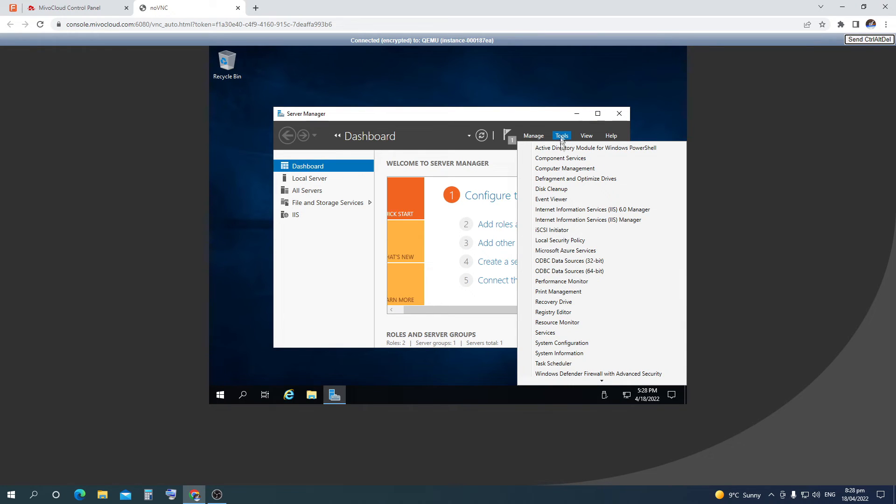
left_click(603, 214)
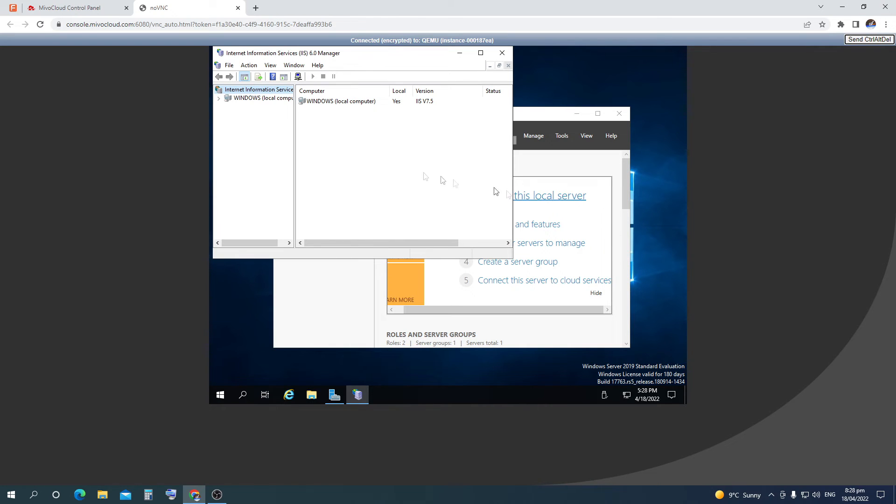
left_click(219, 99)
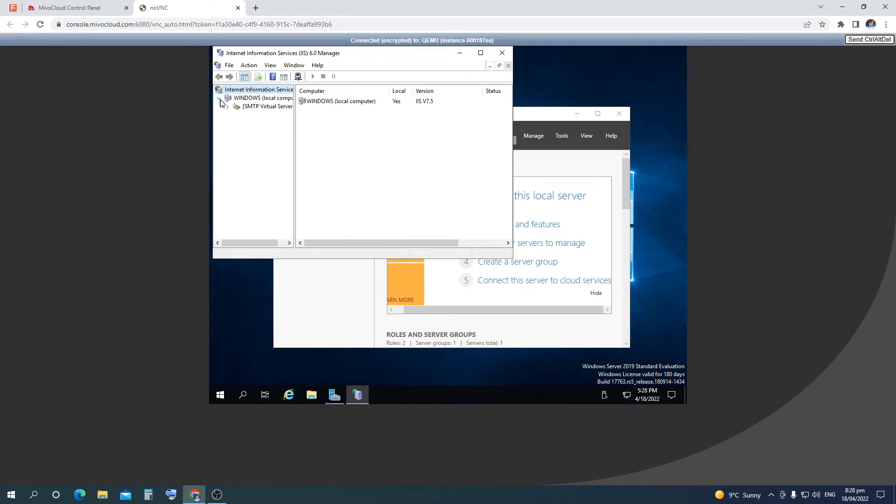
In SMTP Virtual Server #1 Properties, bind to IP 194.180.191.4, enable logging and view Access settings
right_click(254, 108)
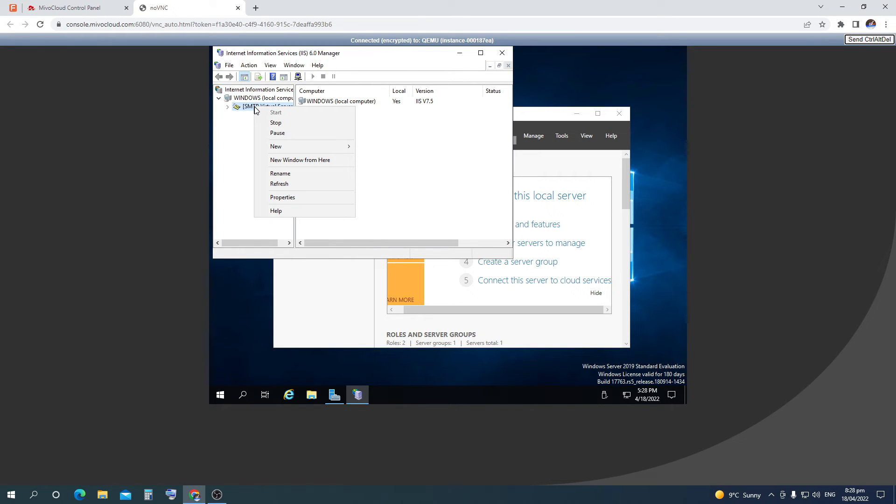
left_click(318, 198)
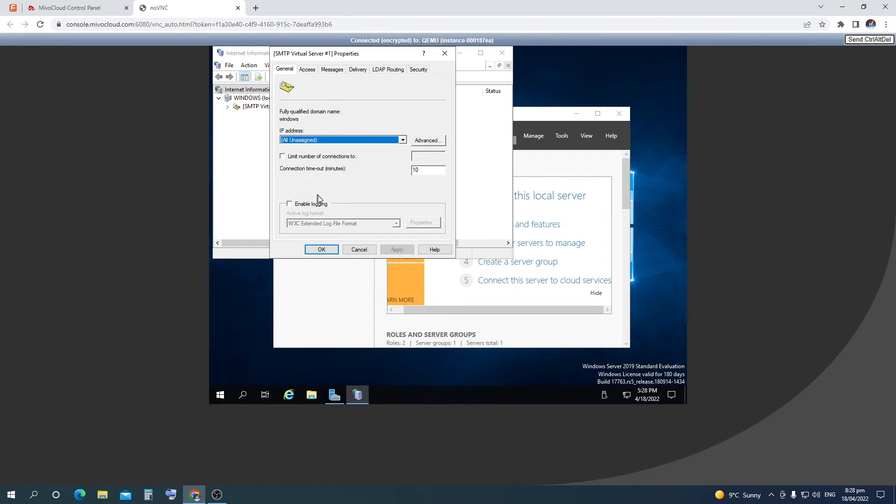
left_click(402, 140)
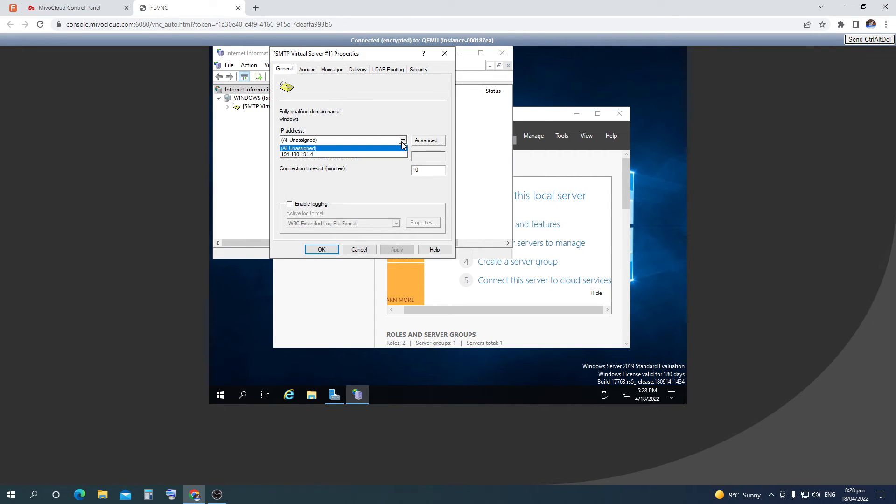
left_click(400, 155)
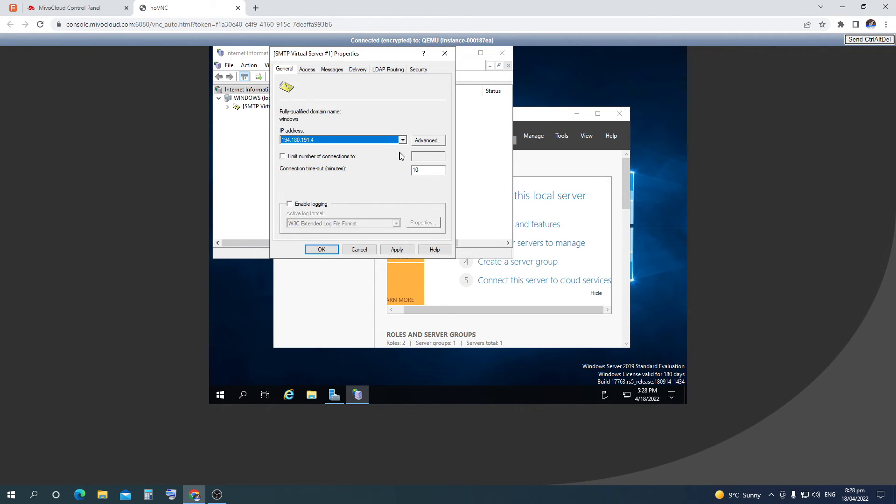
left_click(289, 205)
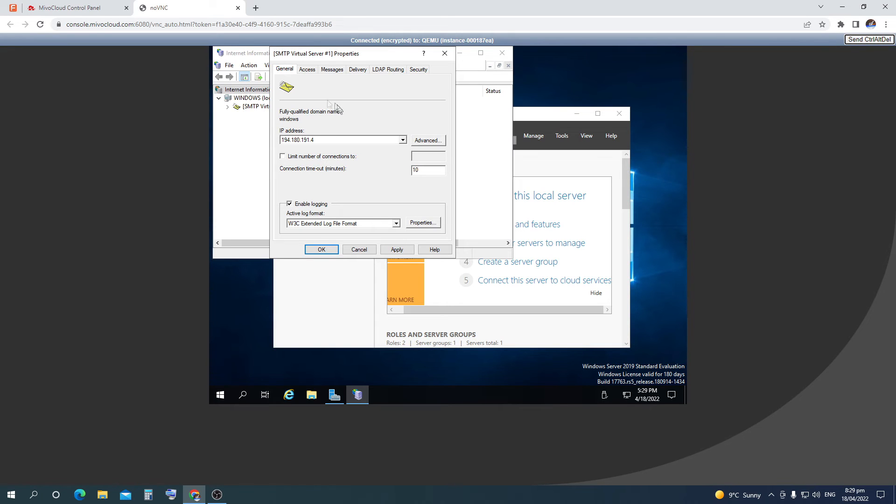
left_click(311, 71)
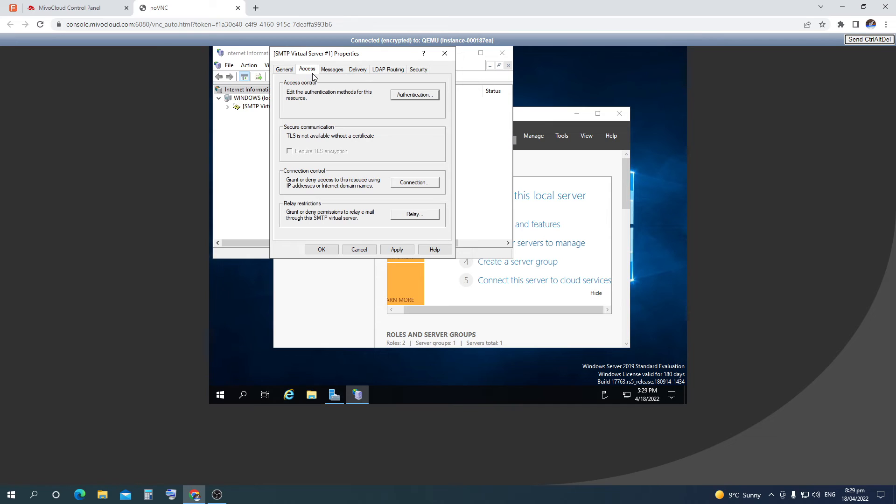
left_click(426, 96)
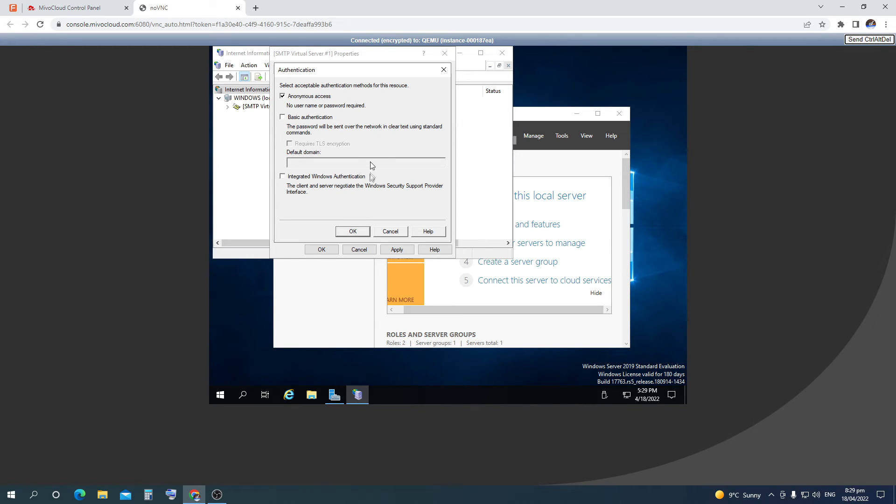
left_click(353, 233)
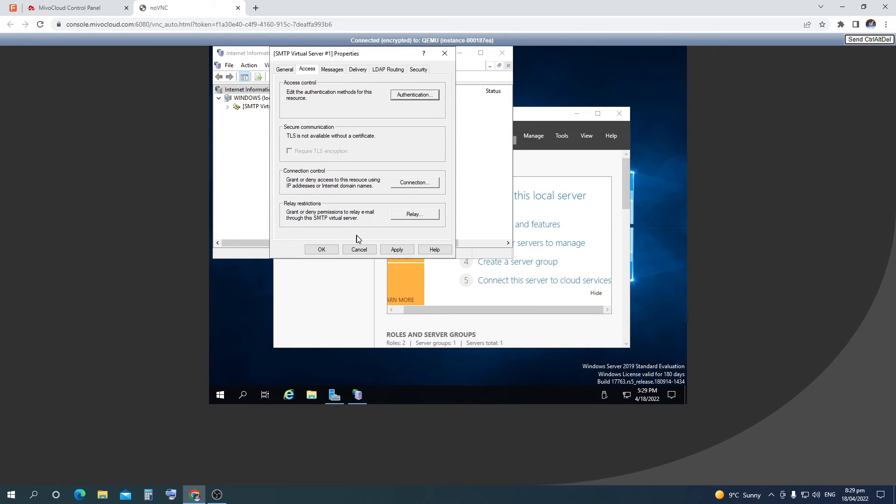
left_click(417, 183)
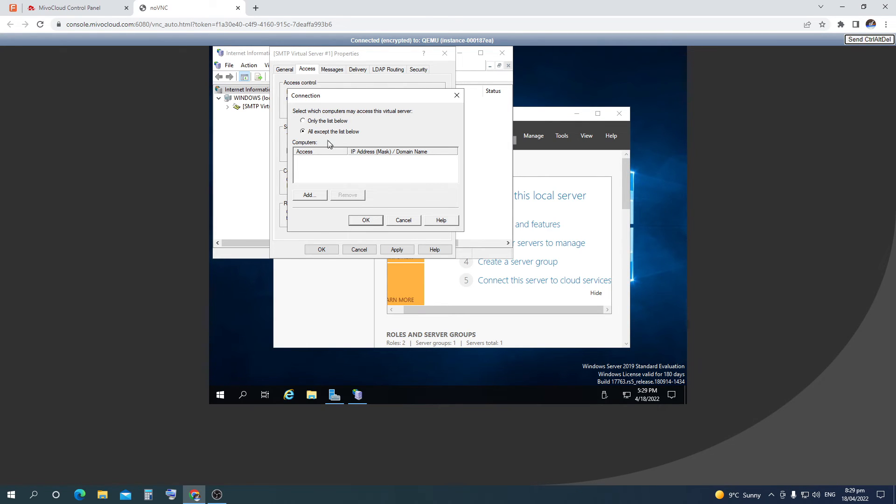
left_click(303, 121)
left_click(320, 195)
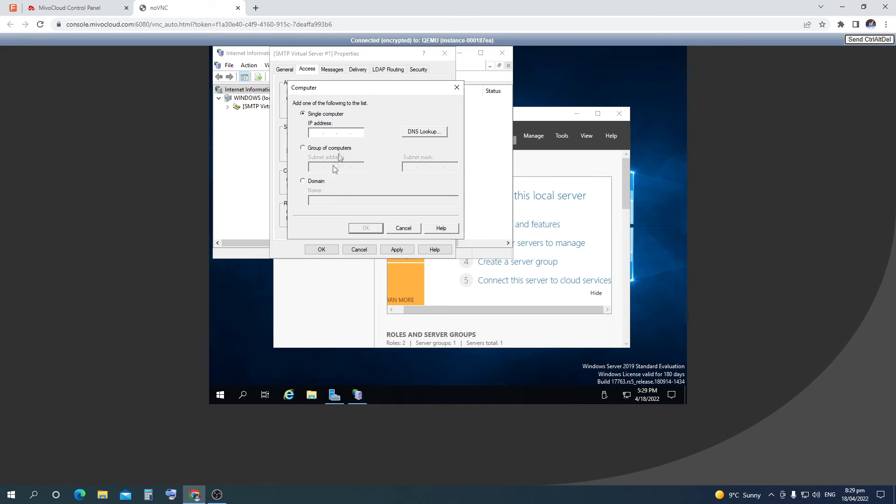
left_click(348, 135)
left_click(397, 229)
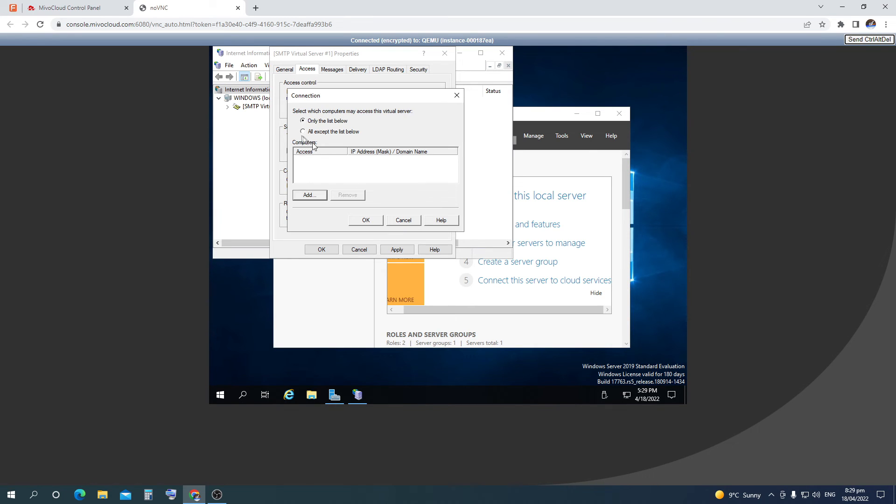
left_click(303, 132)
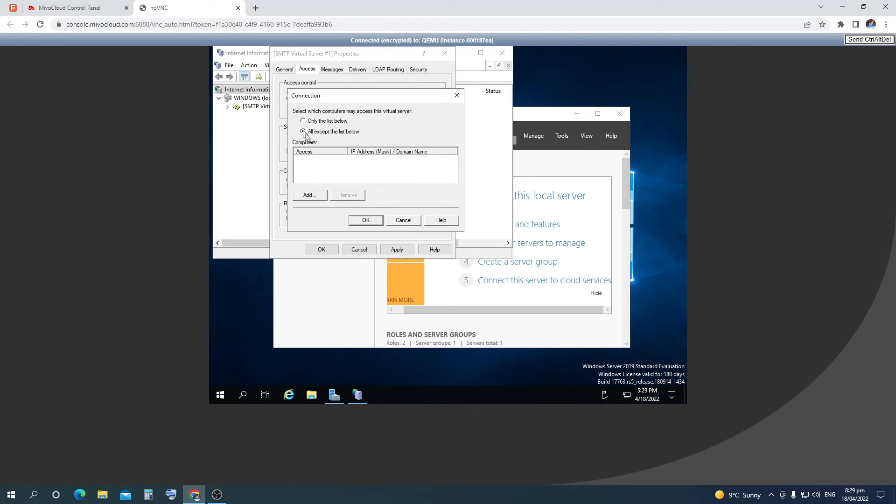
left_click(366, 220)
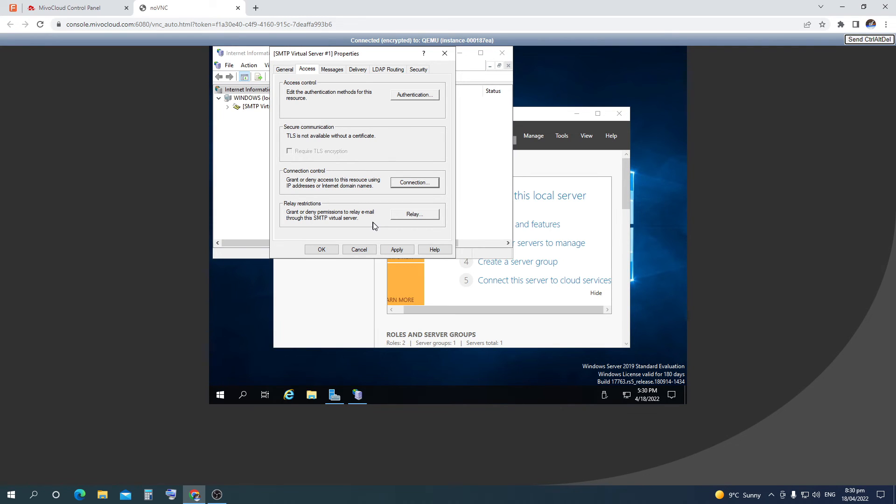
Review the Messages and Delivery settings, then bring up the Outbound Security options
left_click(334, 70)
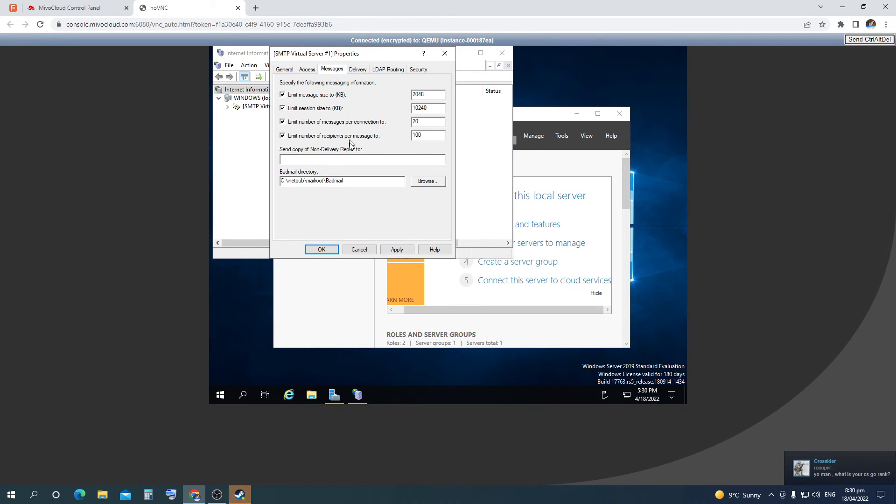
left_click(355, 160)
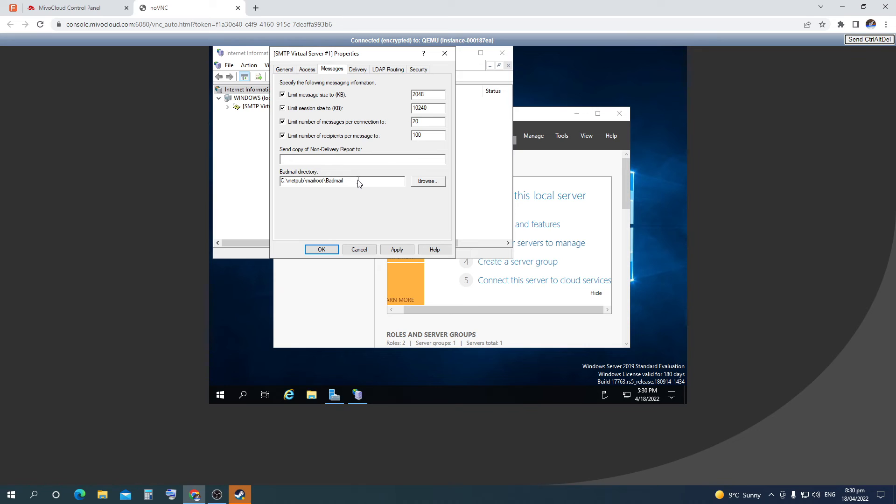
left_click(358, 70)
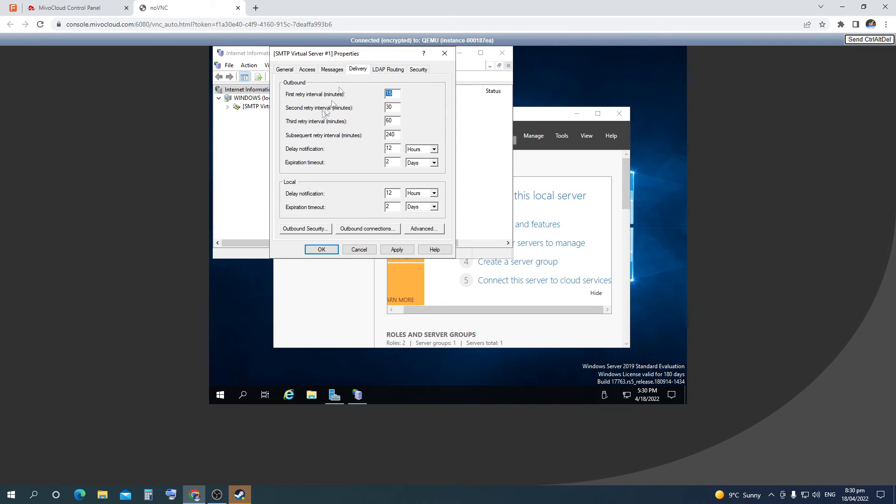
left_click(314, 229)
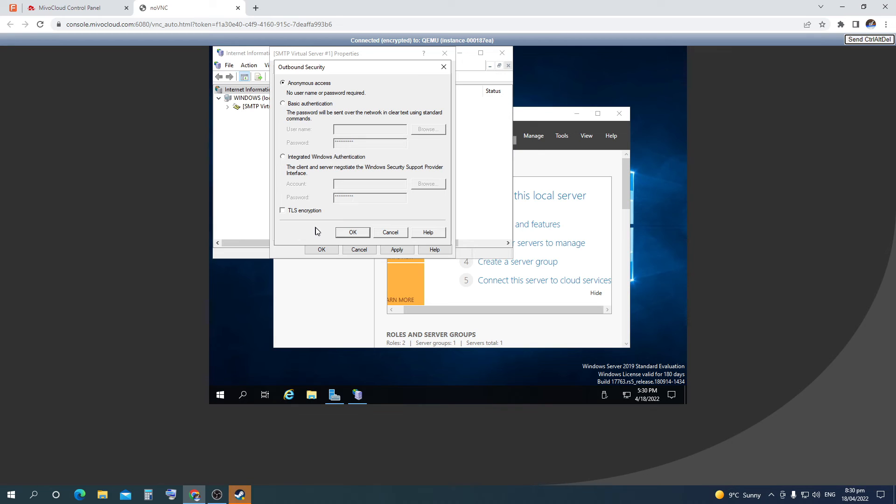
Try Basic and Integrated authentication, then keep outbound security on Anonymous access
left_click(283, 104)
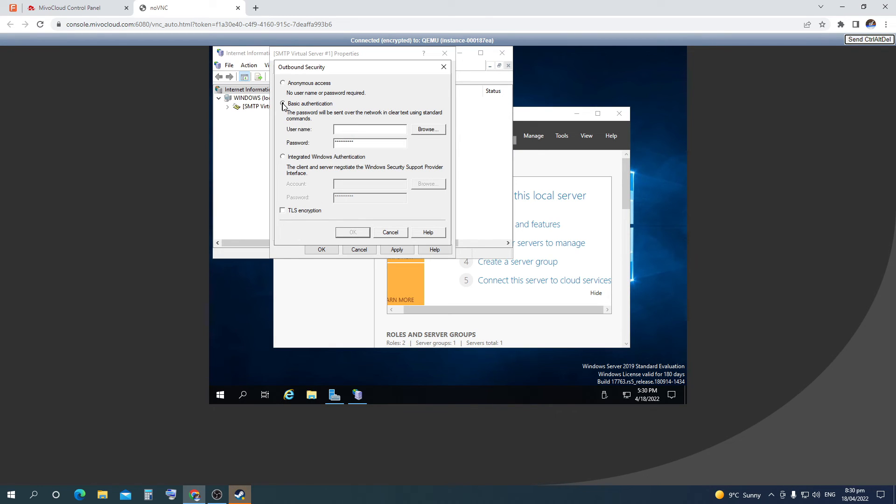
left_click(284, 157)
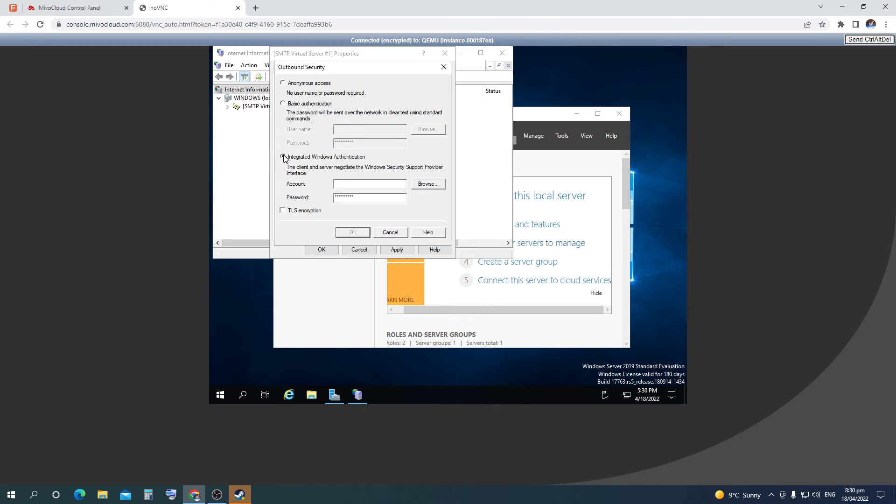
left_click(283, 84)
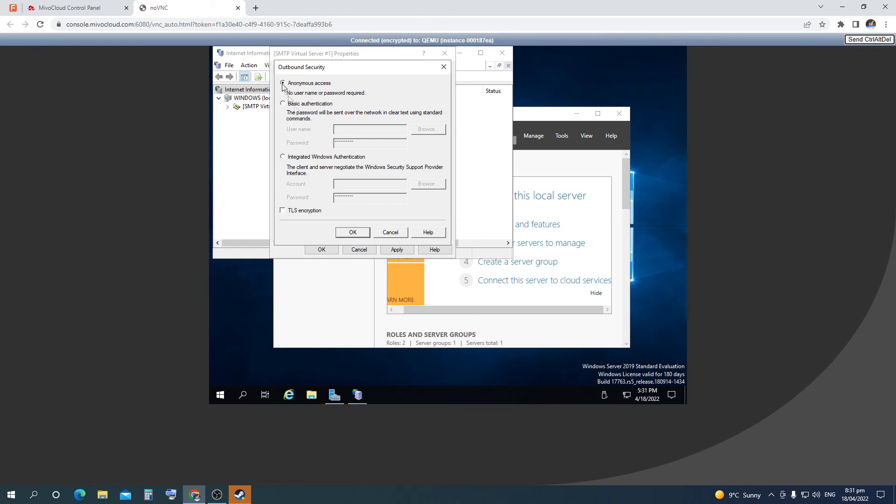
left_click(353, 233)
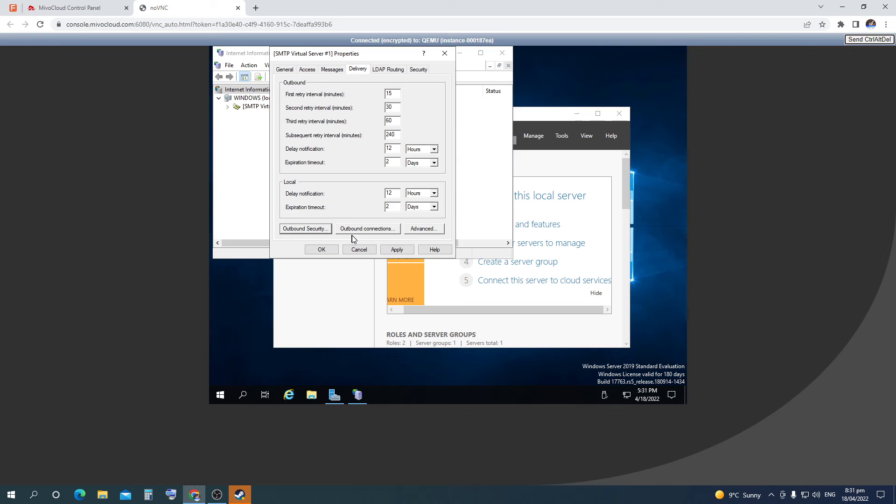
Change the advanced delivery FQDN to windows.com, verify it with Check DNS, and apply the settings
left_click(422, 229)
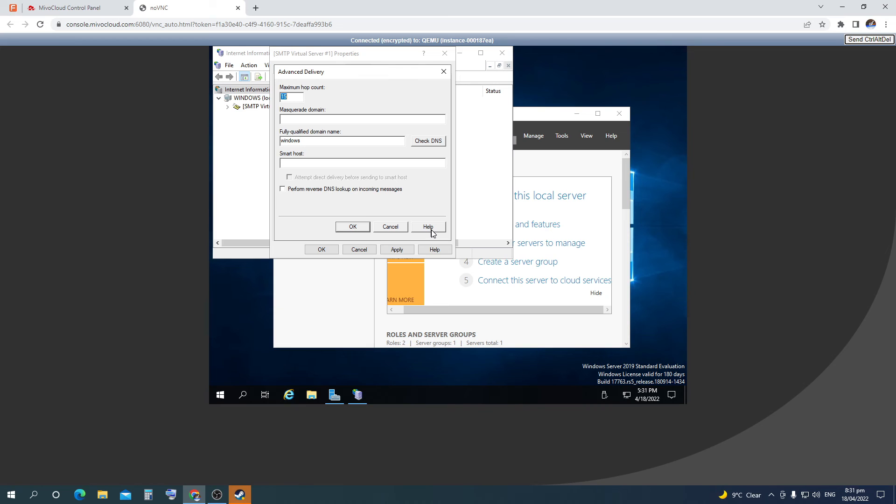
left_click(362, 142)
type(".com")
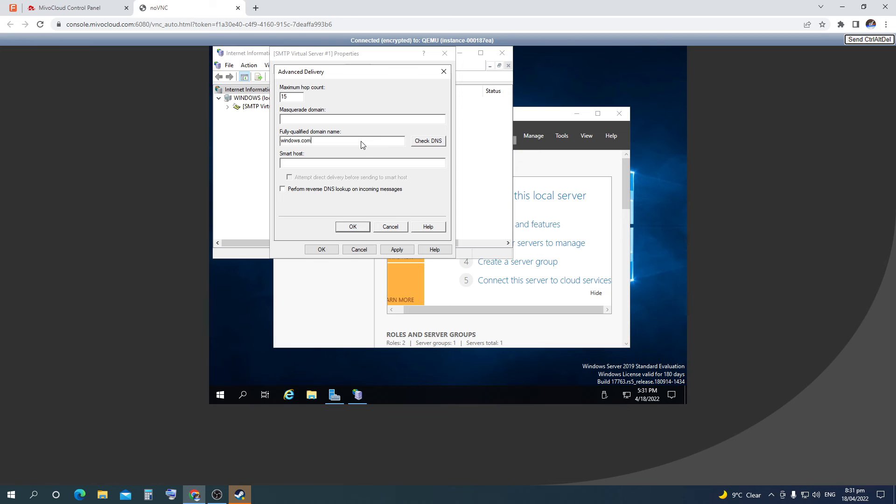
left_click(422, 142)
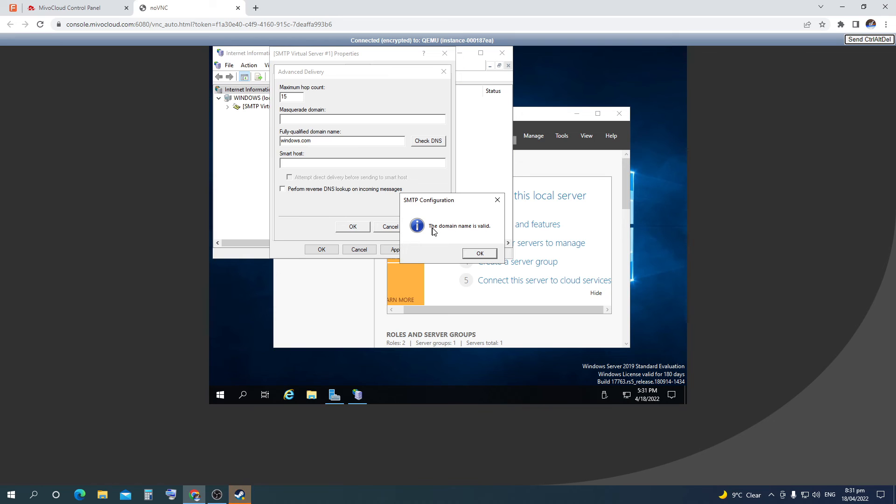
left_click(480, 254)
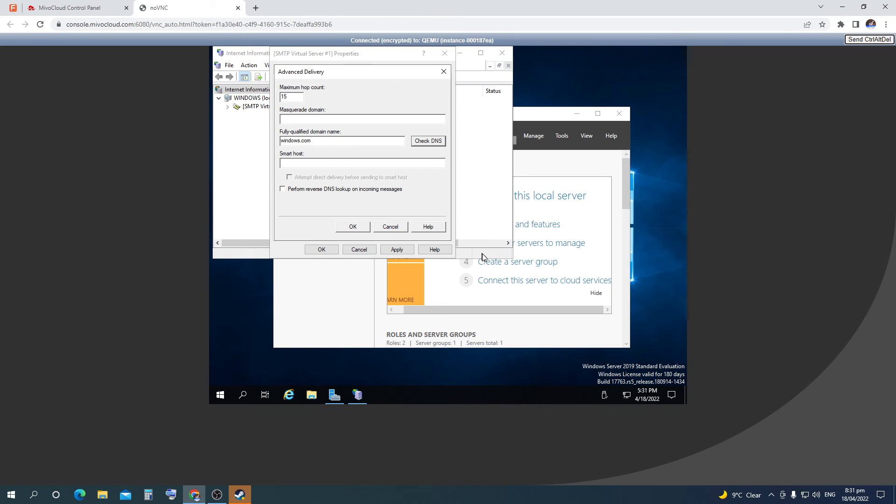
left_click(363, 228)
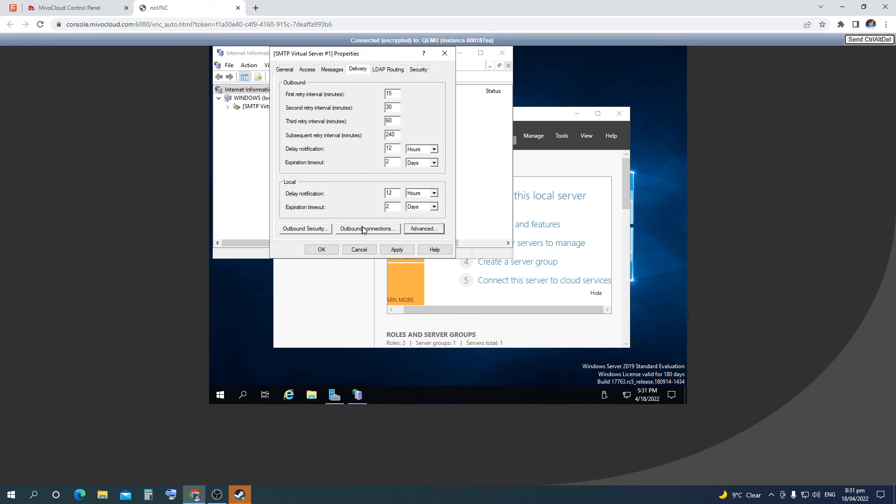
left_click(391, 250)
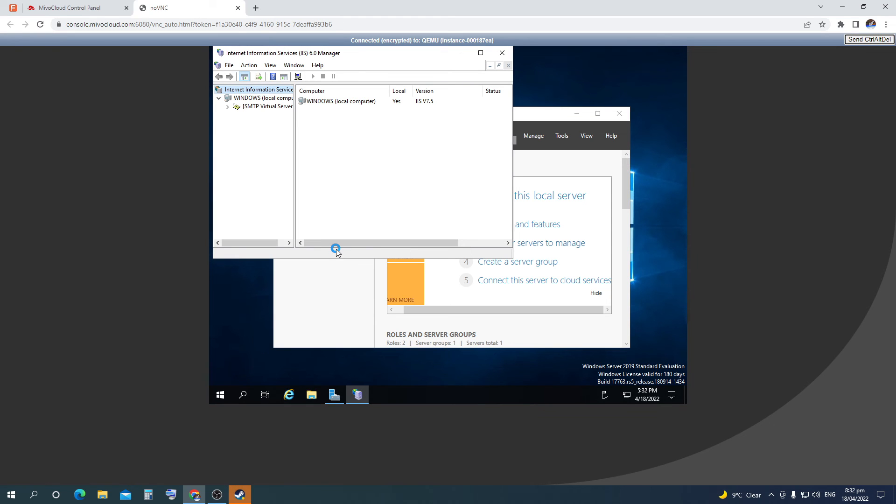
In PowerShell, set the smtpsvc service startup type to Automatic
left_click(221, 395)
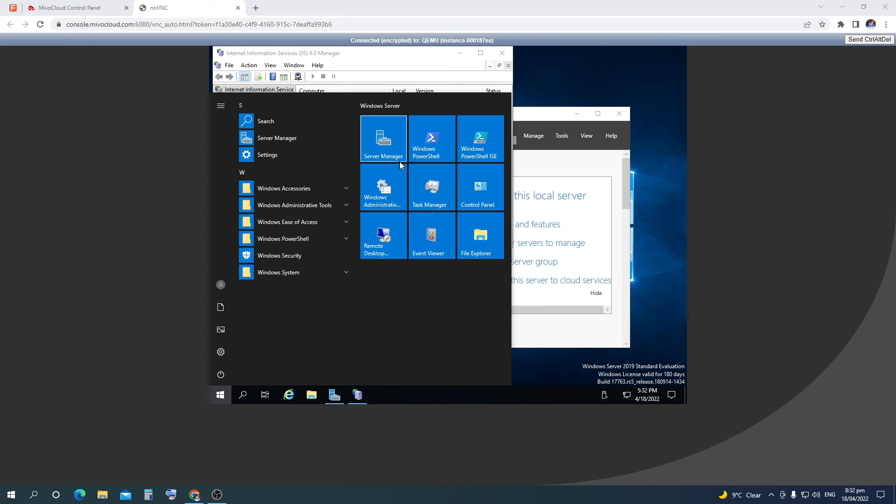
left_click(433, 139)
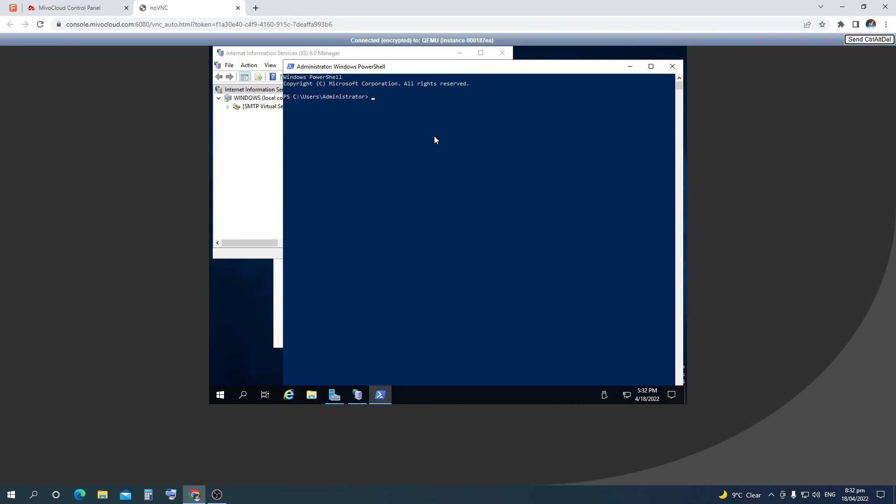
type("set-service smtpsvc -StartupType Automatic")
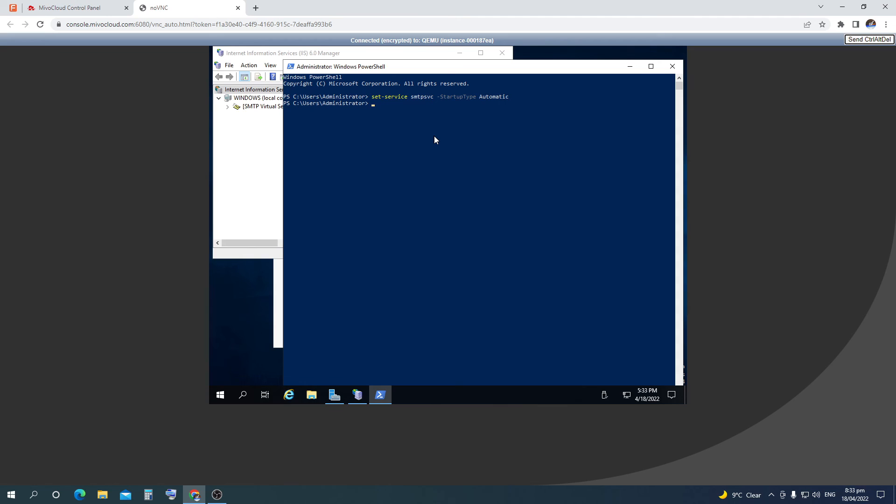
Start smtpsvc, confirm it is running with get-service, and close PowerShell
type("start-service smtpsvc")
key("Return")
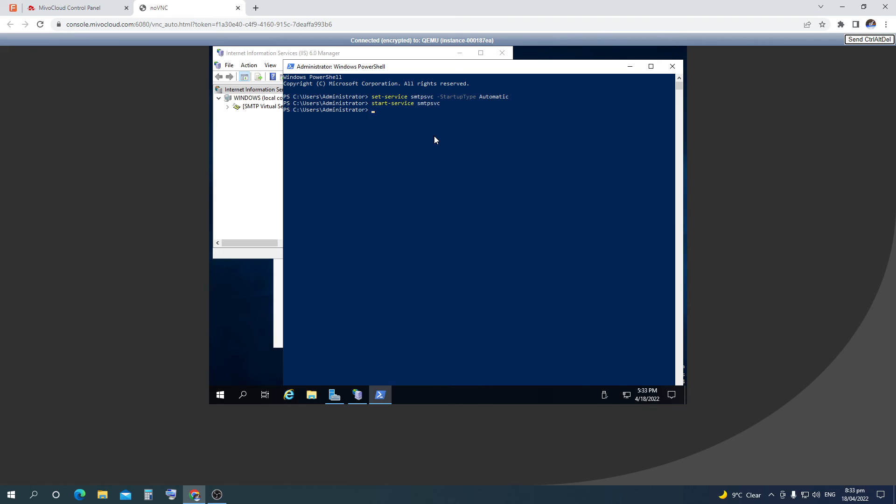
type("get-servi")
type("ce smtpsvc")
key("Return")
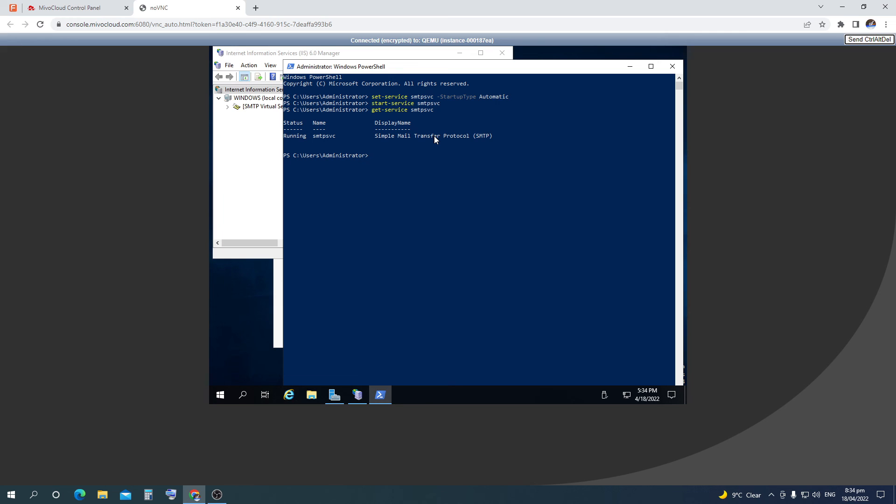
left_click(672, 66)
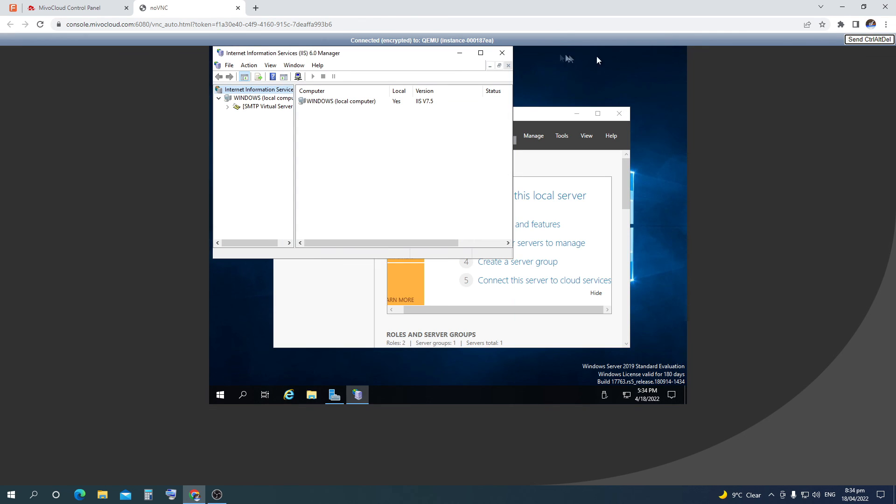
Close IIS 6.0 Manager and Server Manager and bring up File Explorer
left_click(501, 54)
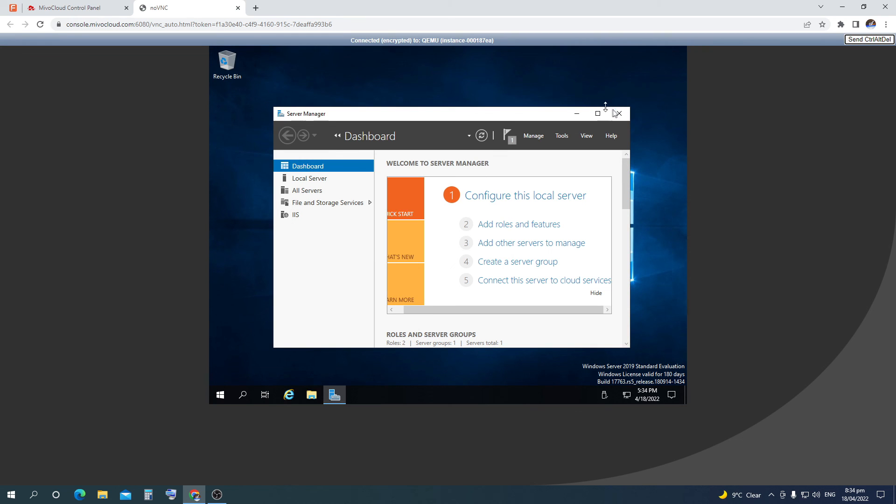
left_click(616, 114)
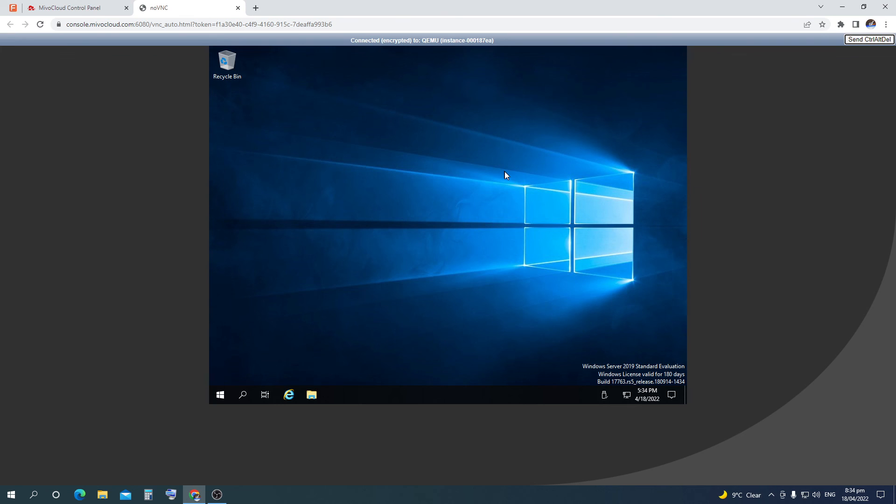
left_click(312, 395)
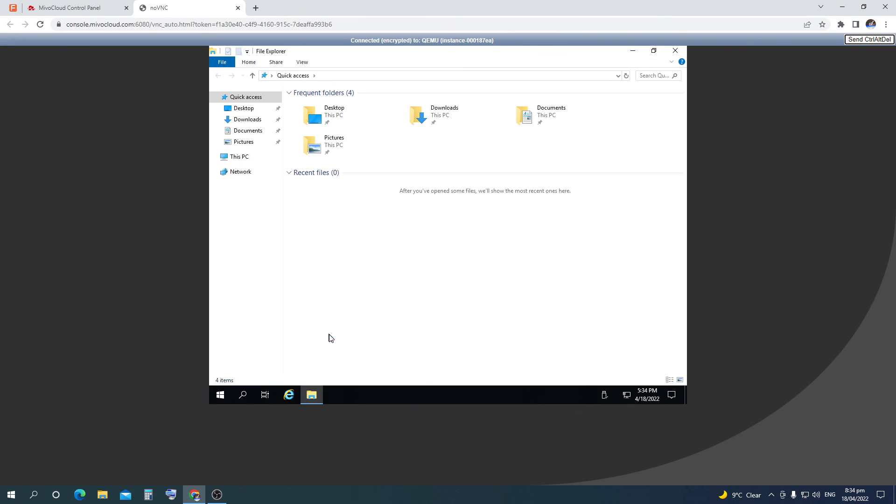
left_click(249, 173)
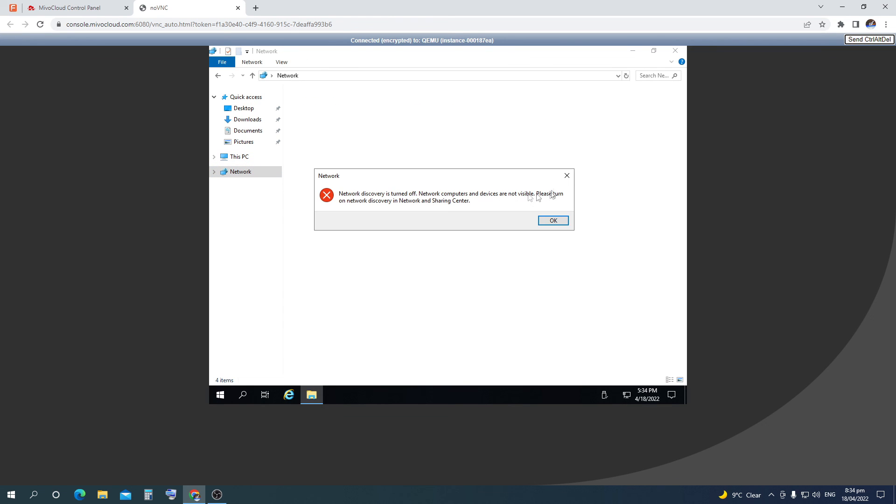
left_click(569, 177)
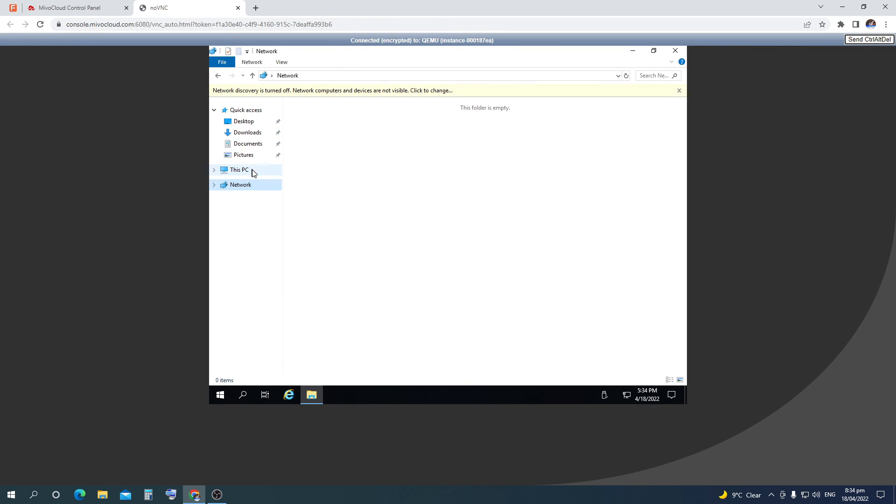
Navigate to C:\inetpub\mailroot\Pickup via This PC
left_click(252, 170)
left_click(338, 203)
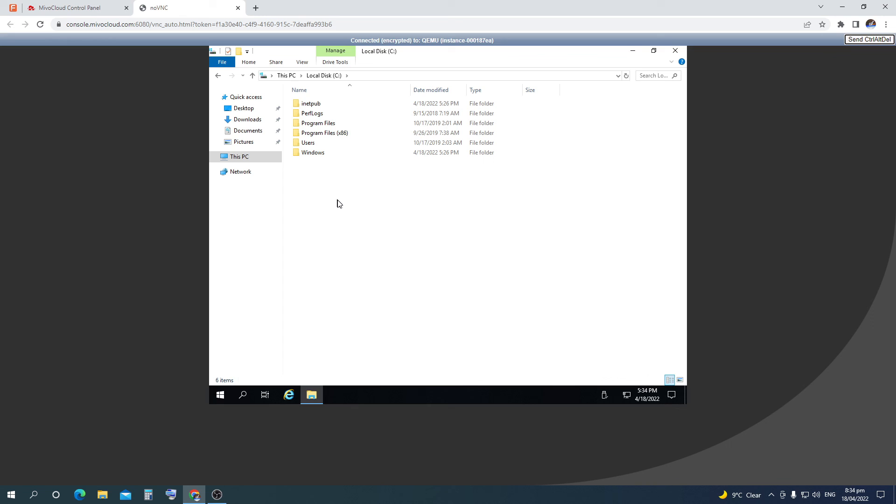
double_click(315, 104)
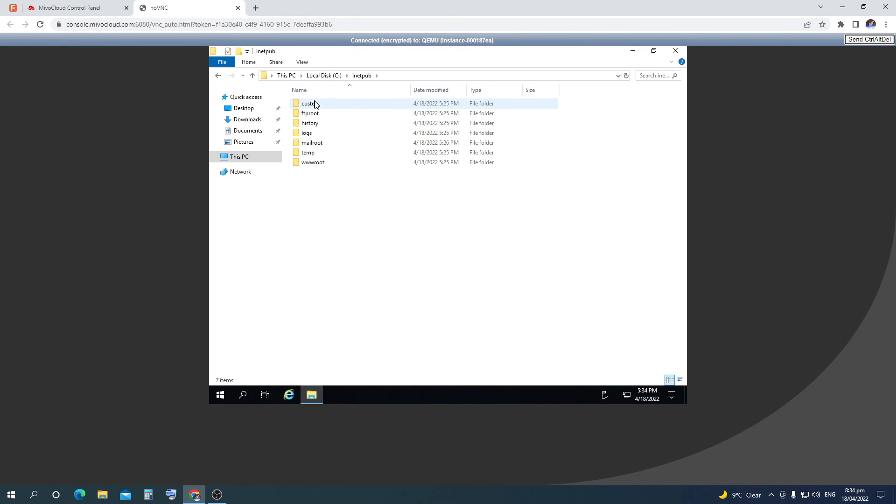
double_click(365, 143)
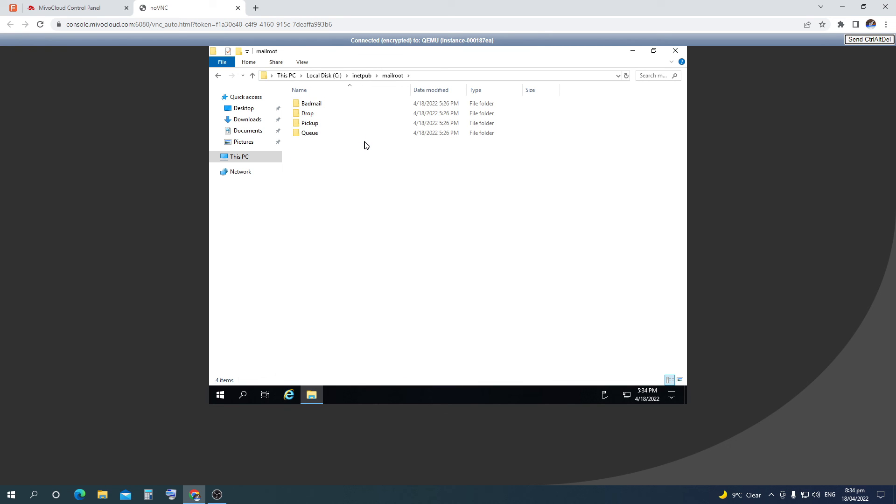
double_click(371, 125)
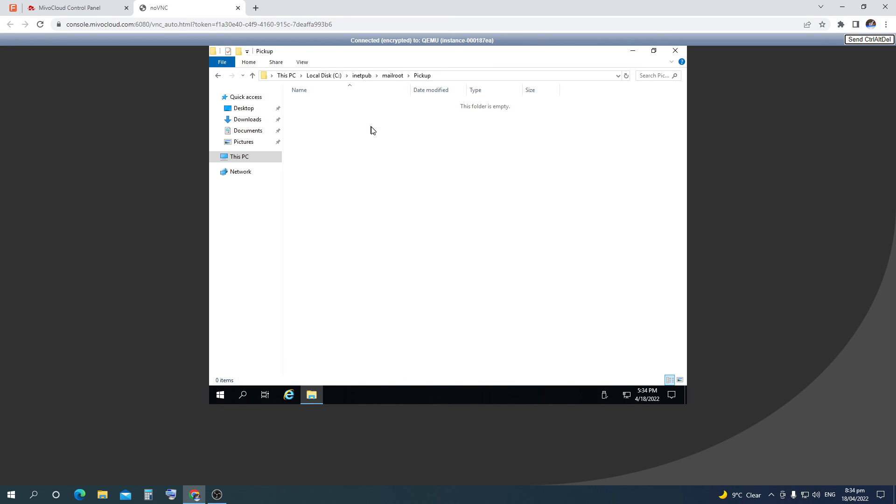
Create a text file named smtp-test-email.txt on the desktop and open it in Notepad
left_click(654, 50)
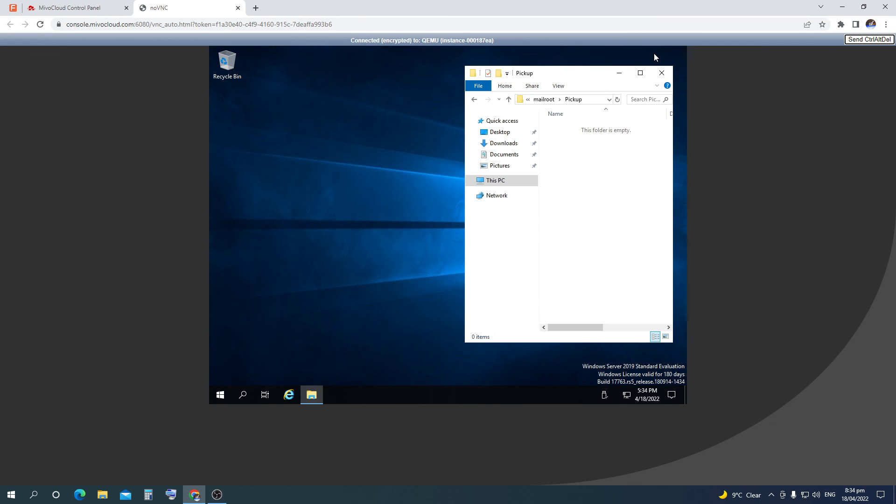
right_click(383, 144)
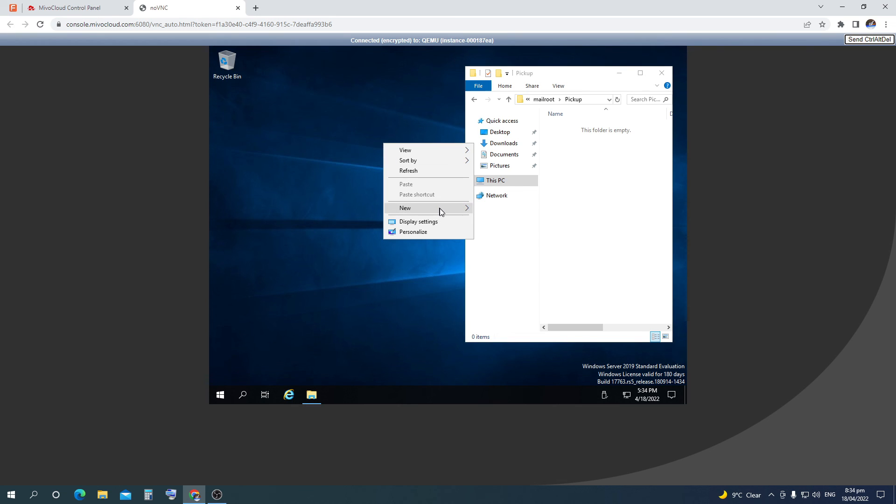
mouse_move(441, 211)
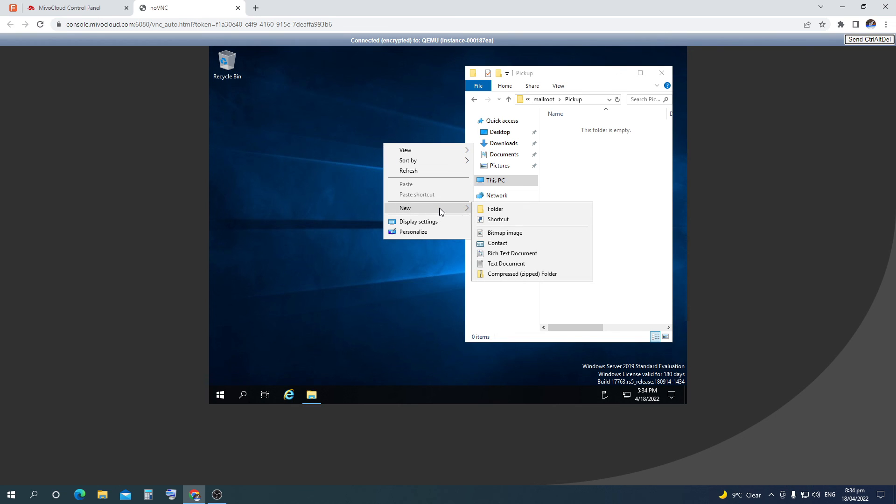
left_click(506, 263)
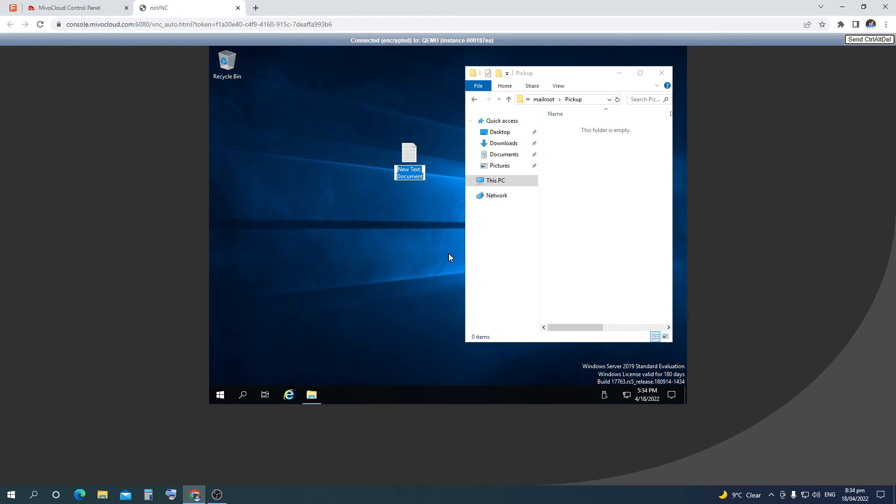
type("smtp-t")
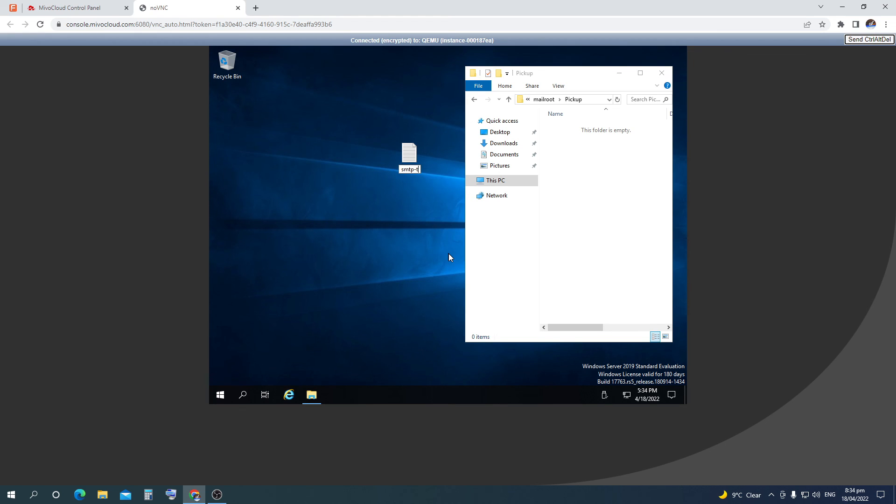
type("est-ema")
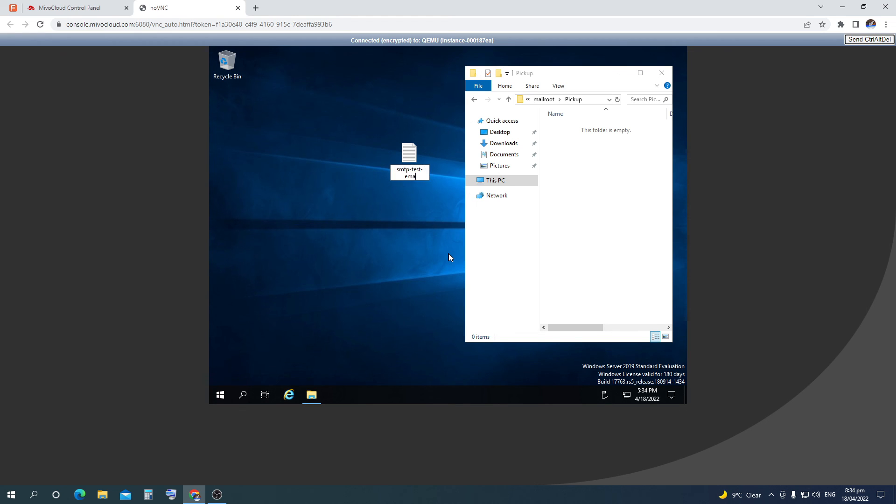
type("il.txt")
key("Return")
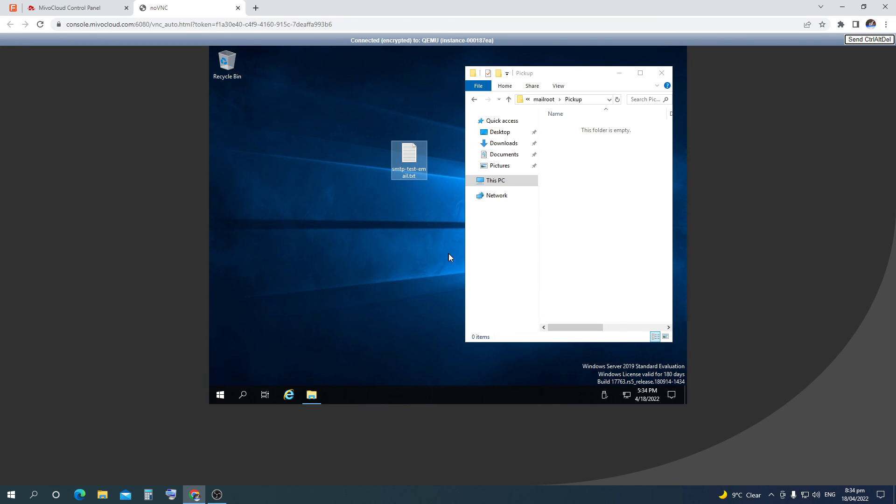
key("Return")
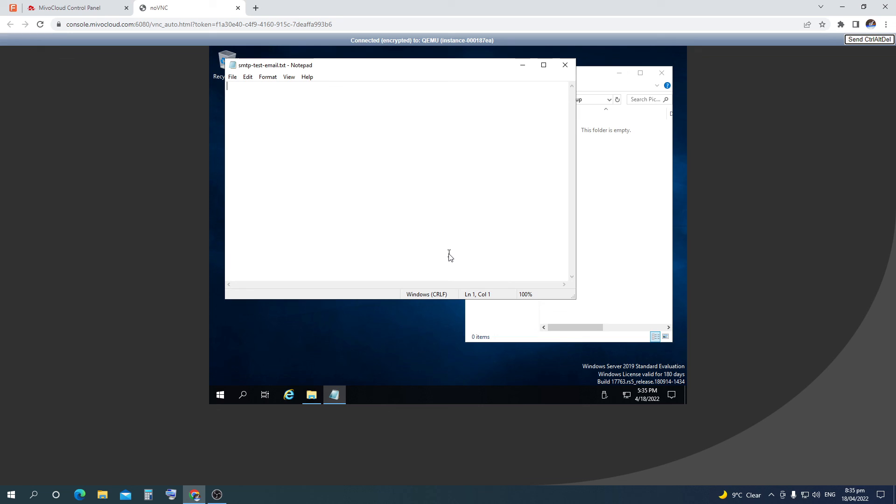
Write the sender and recipient address lines, Subject: Test and body Test connection, then save and close
type("From,")
type(": ")
type("To ;")
type("Subject")
type(":")
key("Return")
type("Test connection")
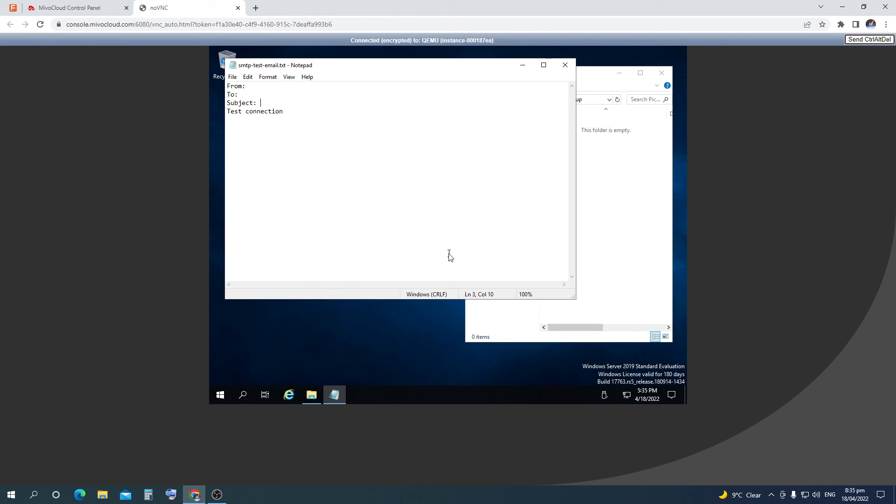
type("Test")
key("Up")
type("********************.com")
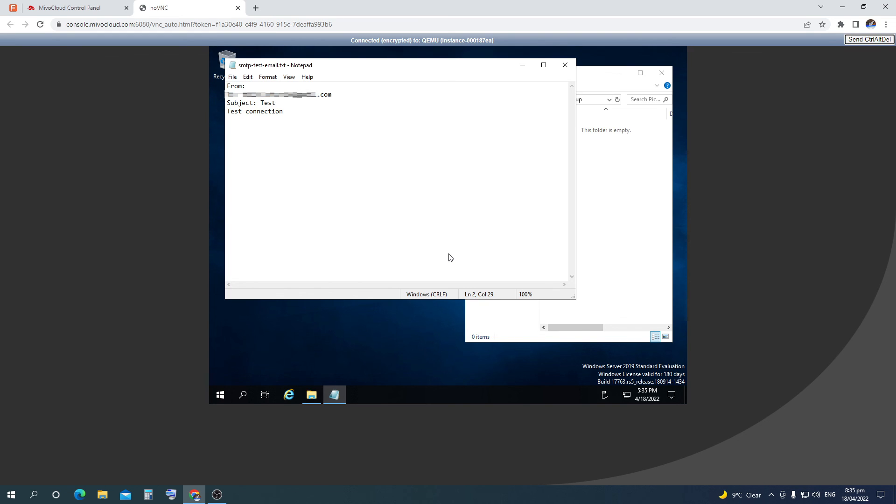
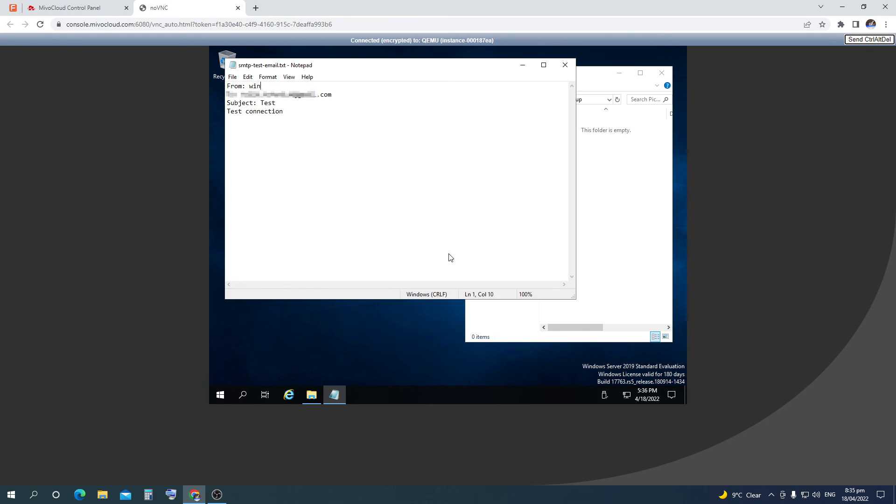
left_click(565, 65)
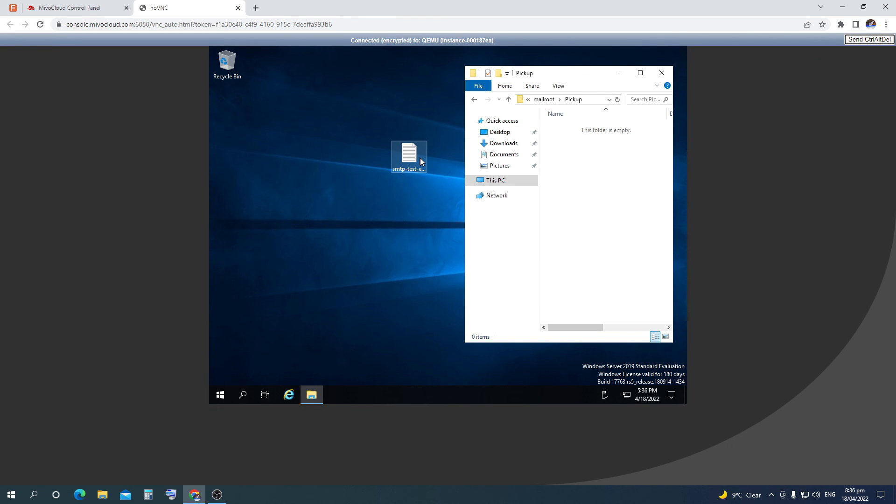
Move smtp-test-email.txt from the desktop into the Pickup folder, then minimize the Pickup window
left_click(421, 160)
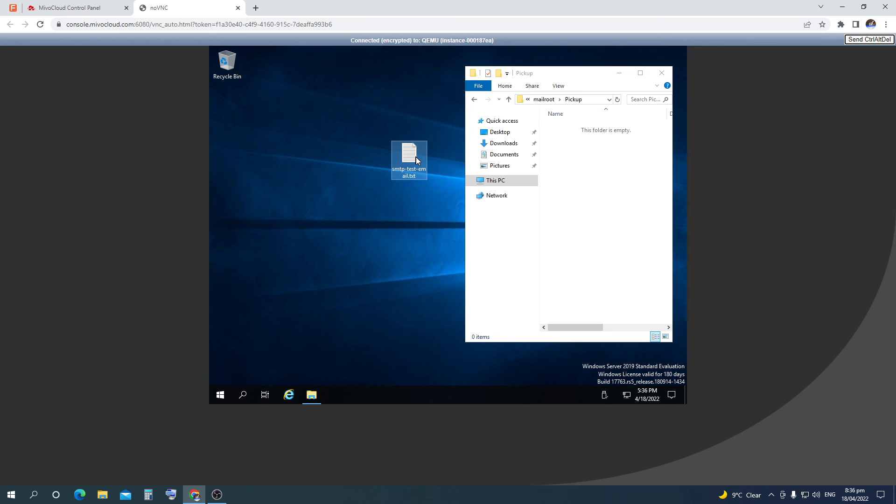
left_click_drag(416, 157, 589, 183)
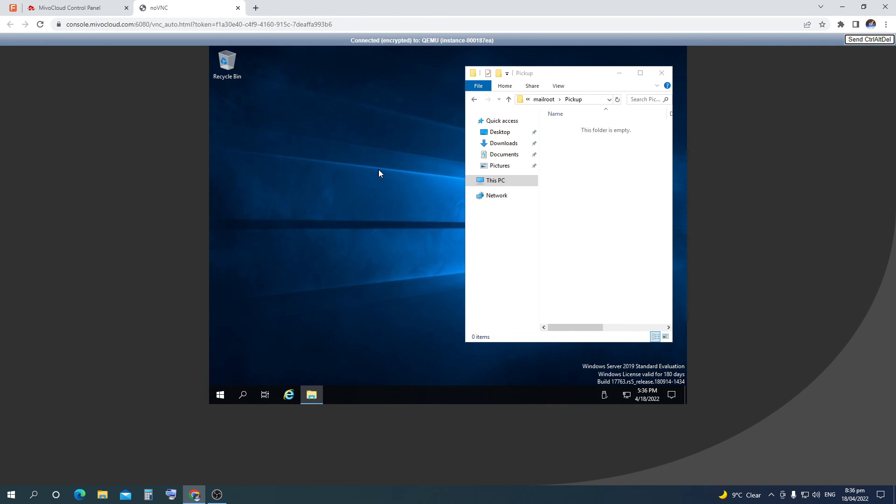
left_click(619, 73)
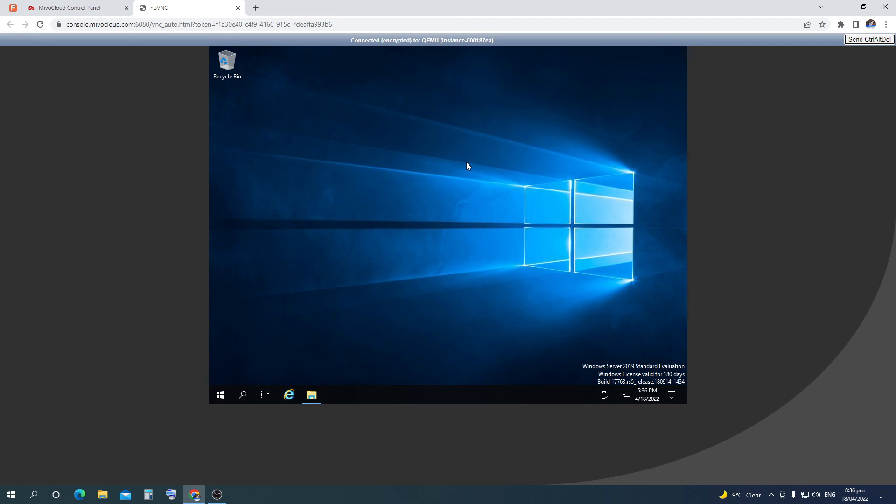